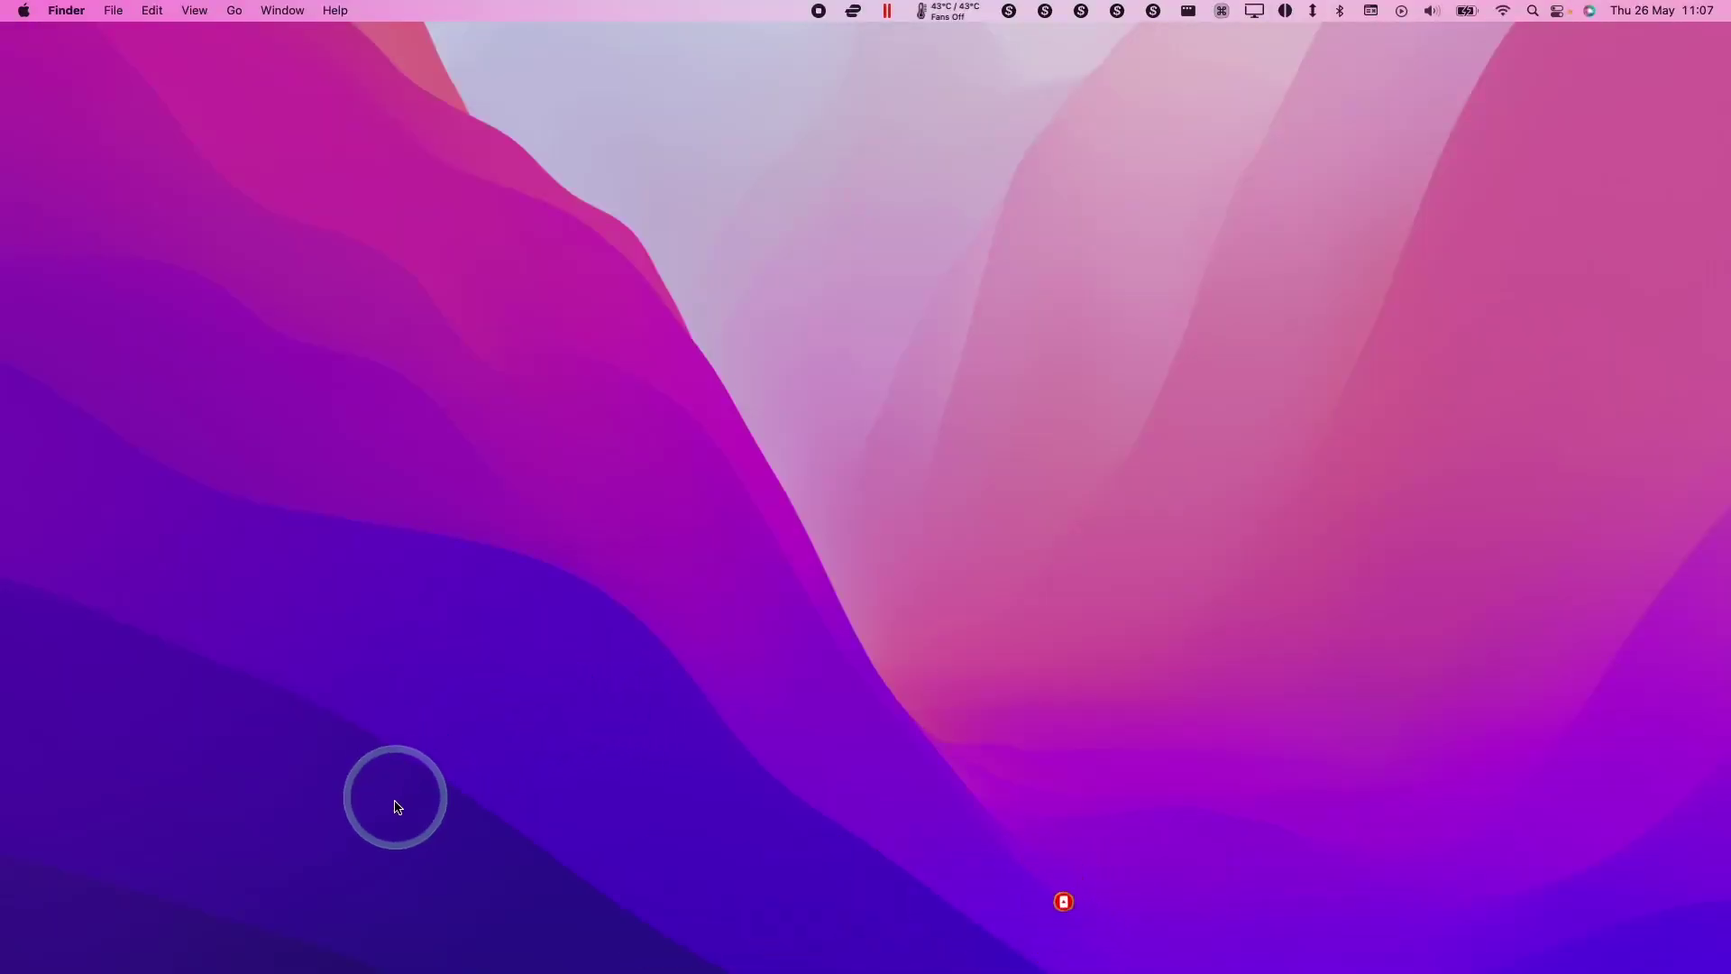
# - Search the App Store for "ni no kuni" among iPhone & iPad apps and open the Ni no Kuni: Cross Worlds page
pyautogui.moveTo(386, 970)
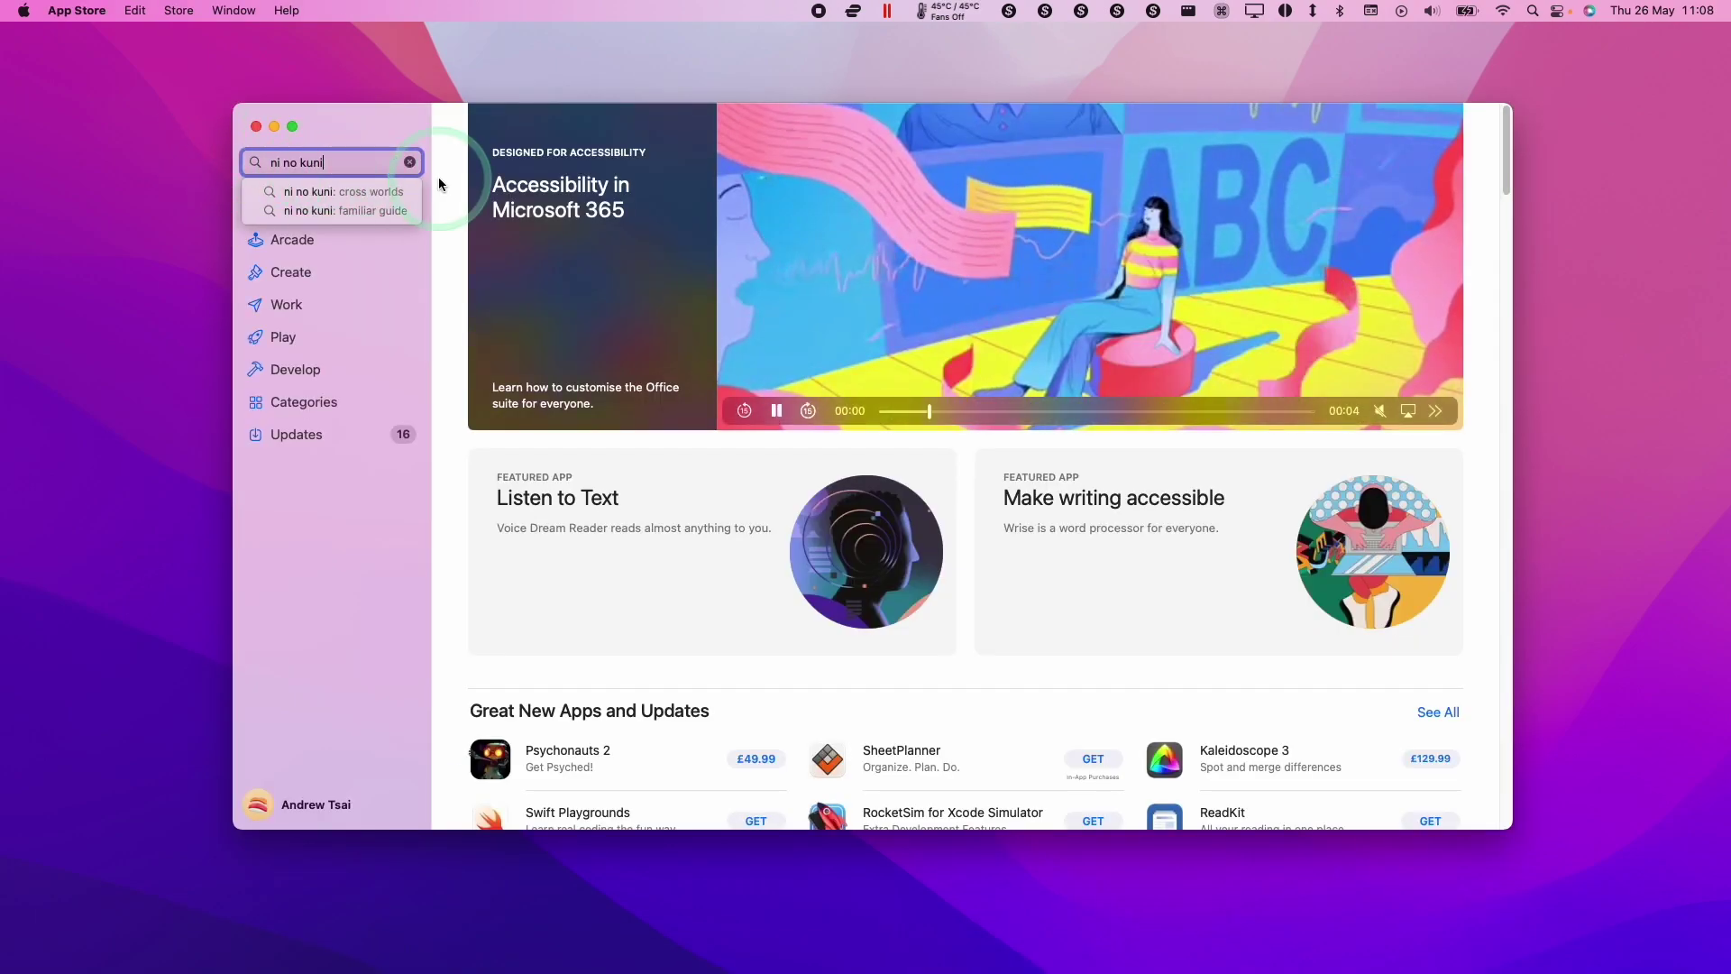
pyautogui.press('Return')
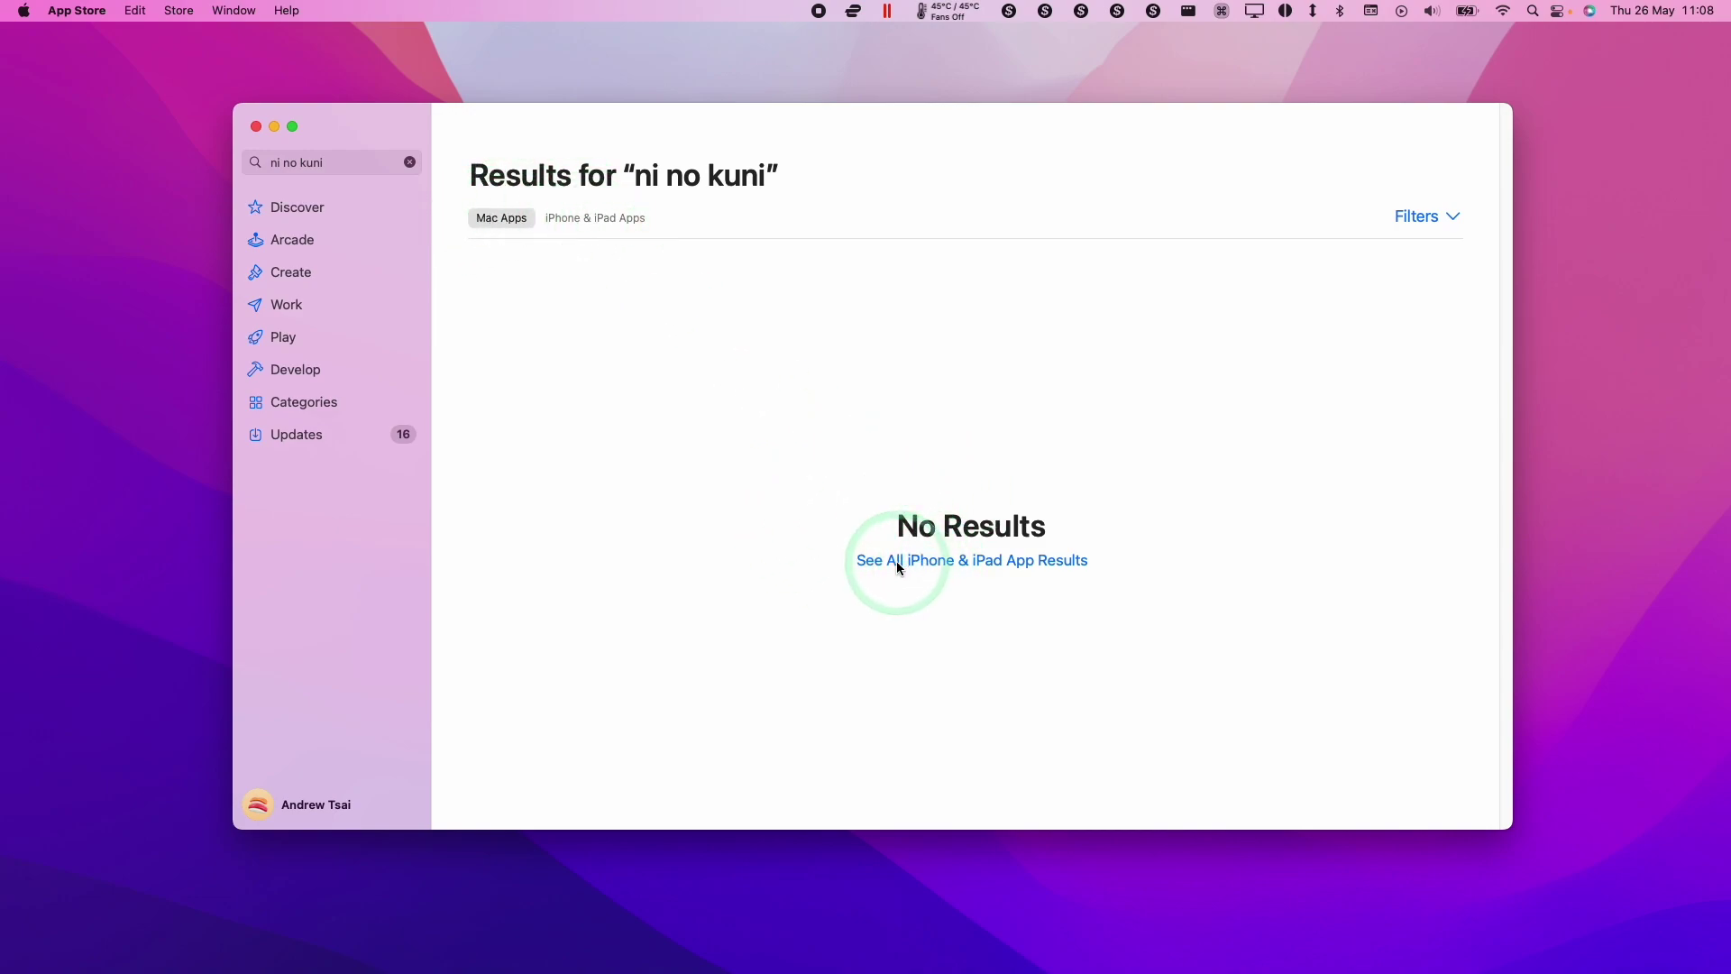
pyautogui.click(568, 220)
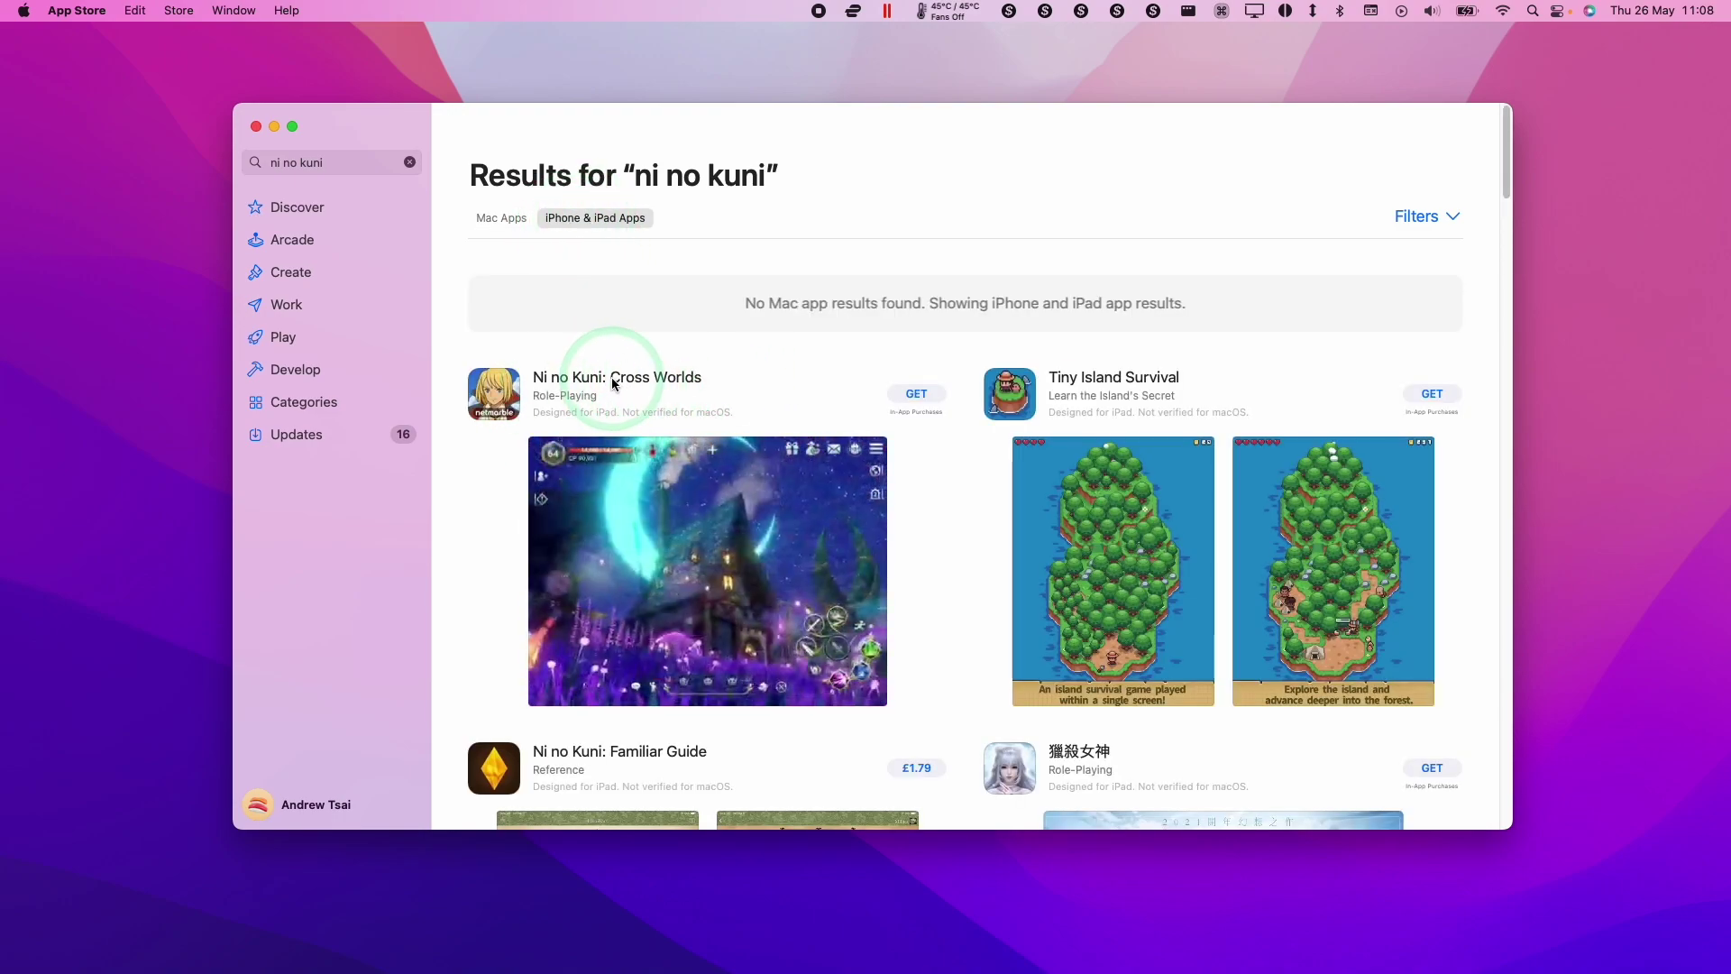
pyautogui.click(590, 382)
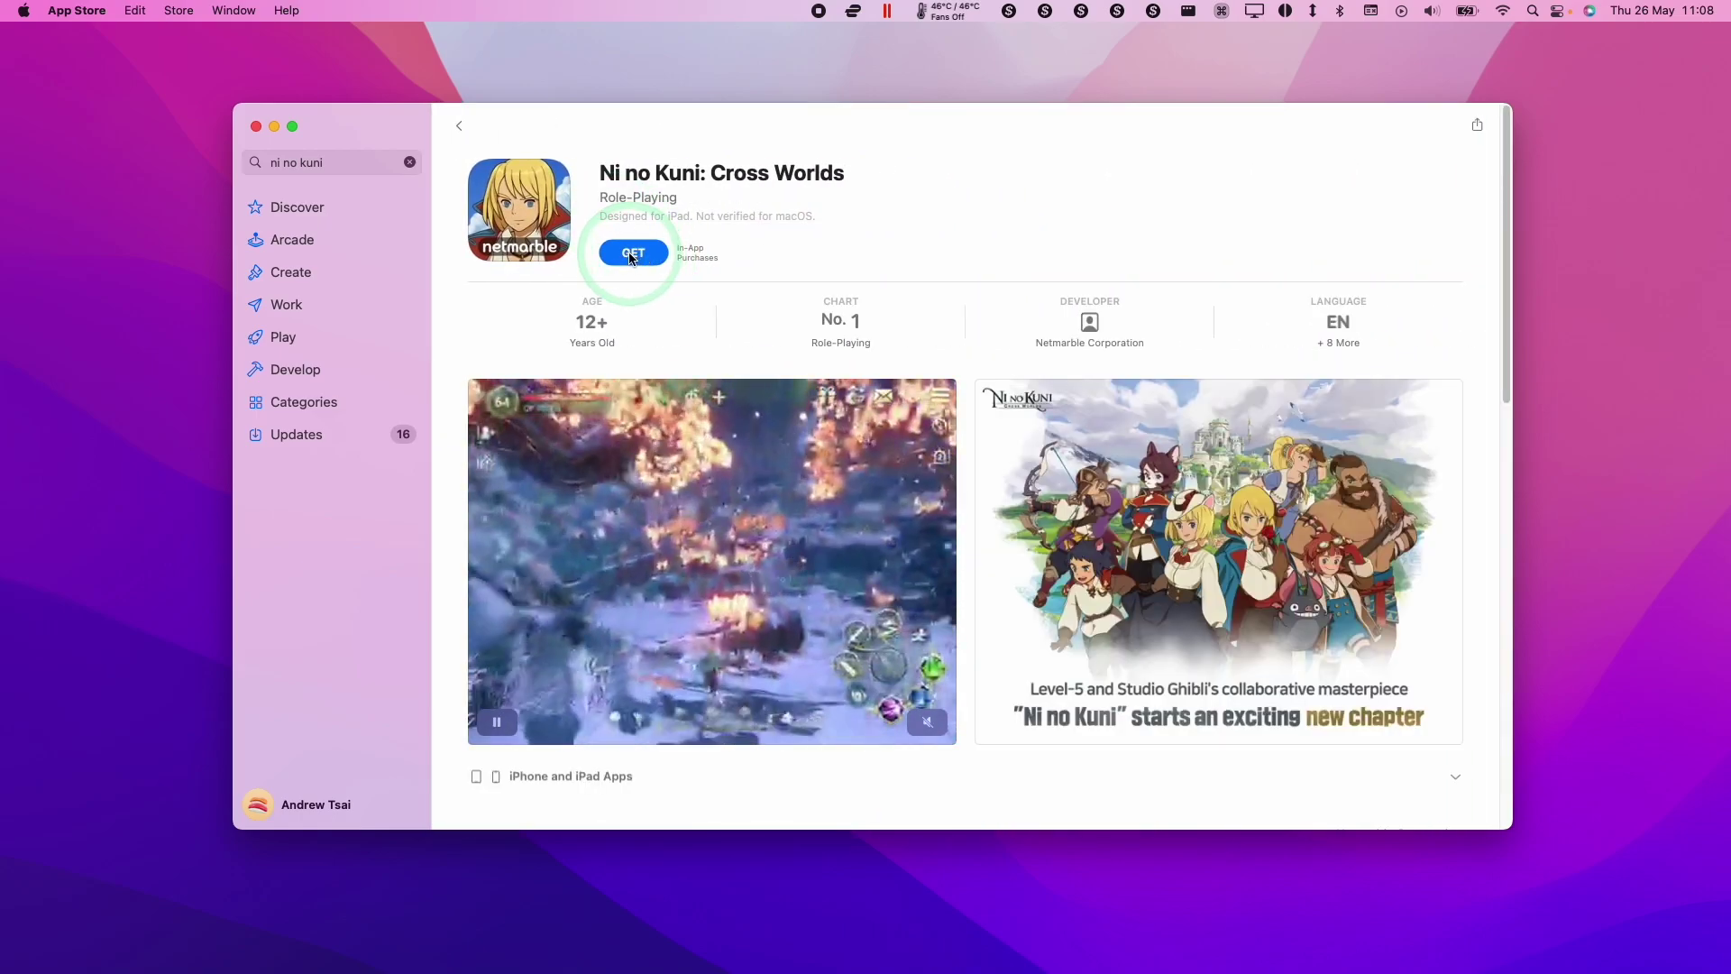
# - Get Ni no Kuni: Cross Worlds and authorise its installation on the Mac
pyautogui.click(632, 253)
pyautogui.click(643, 255)
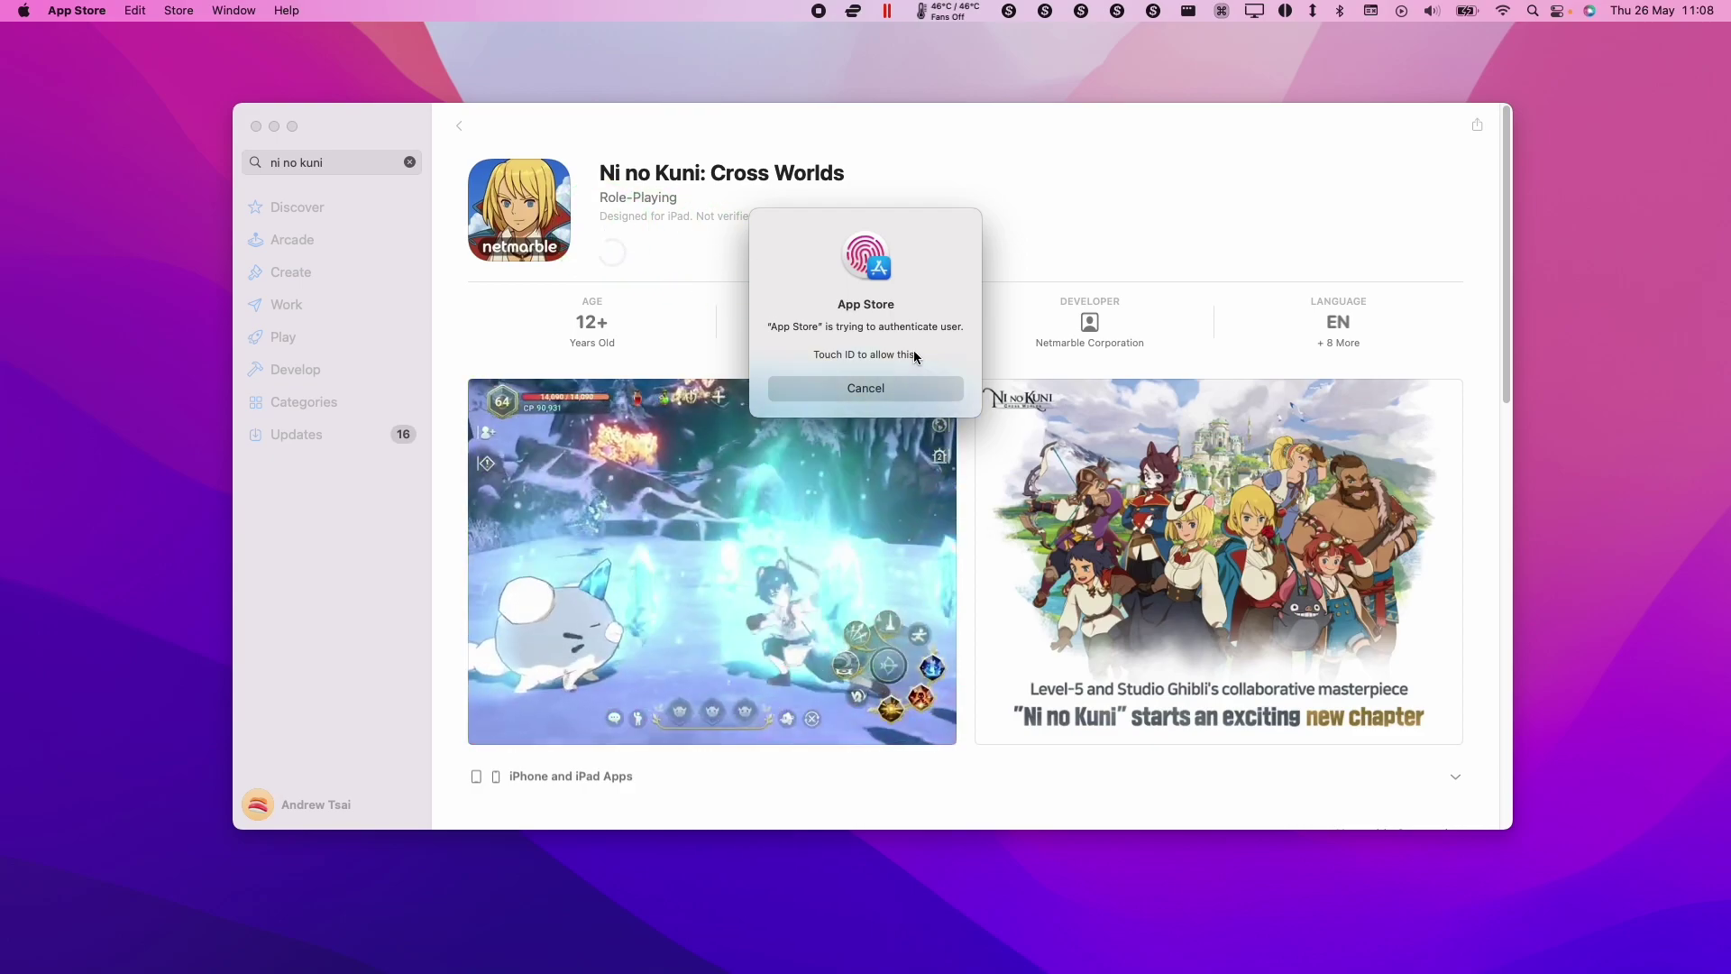
pyautogui.click(651, 252)
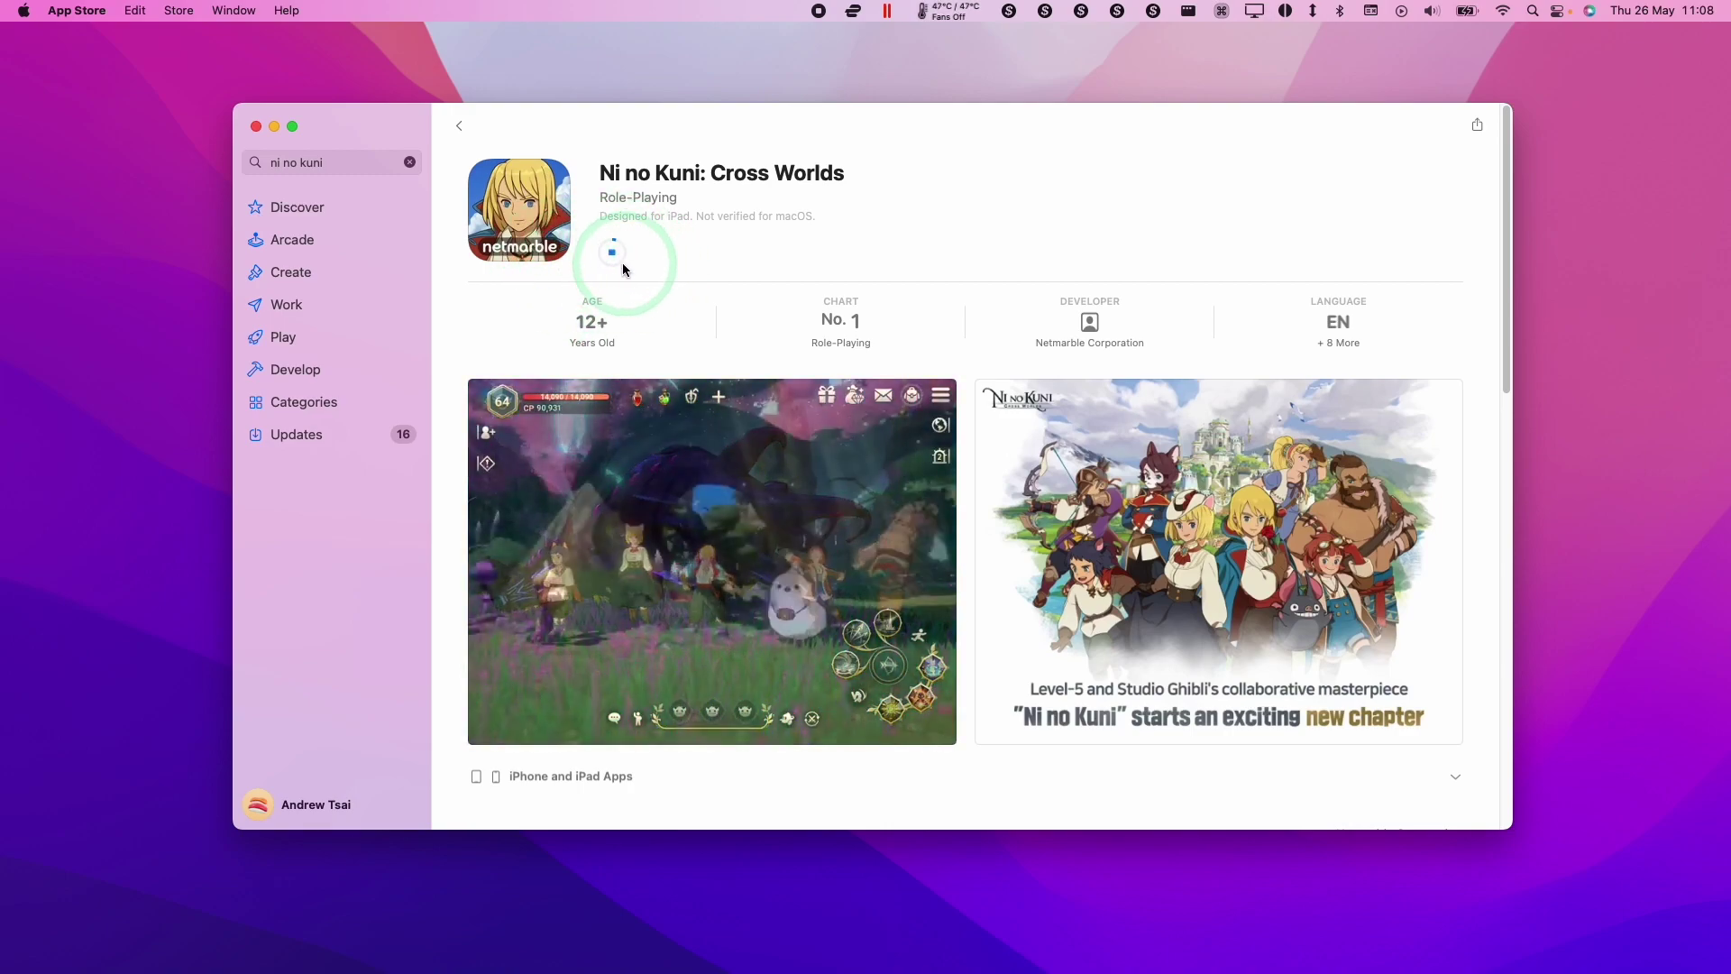
pyautogui.click(1480, 280)
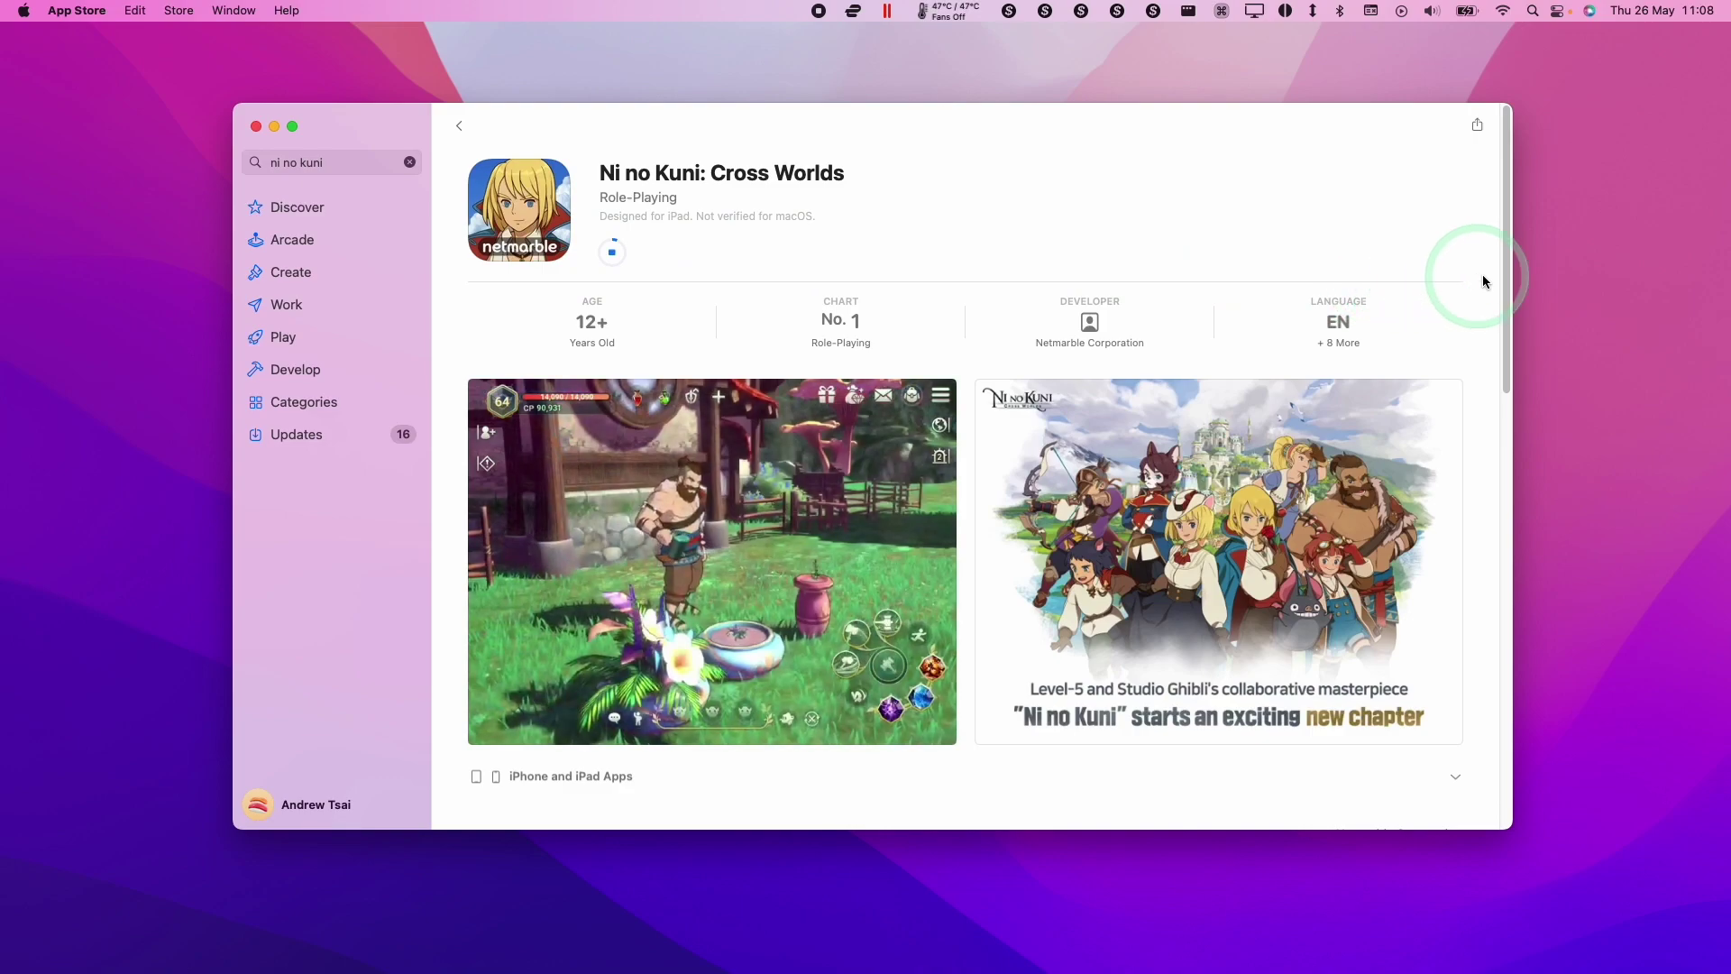
# - Open the installed Ni no Kuni game, and reopen it from the crash dialog each time it quits
pyautogui.click(651, 236)
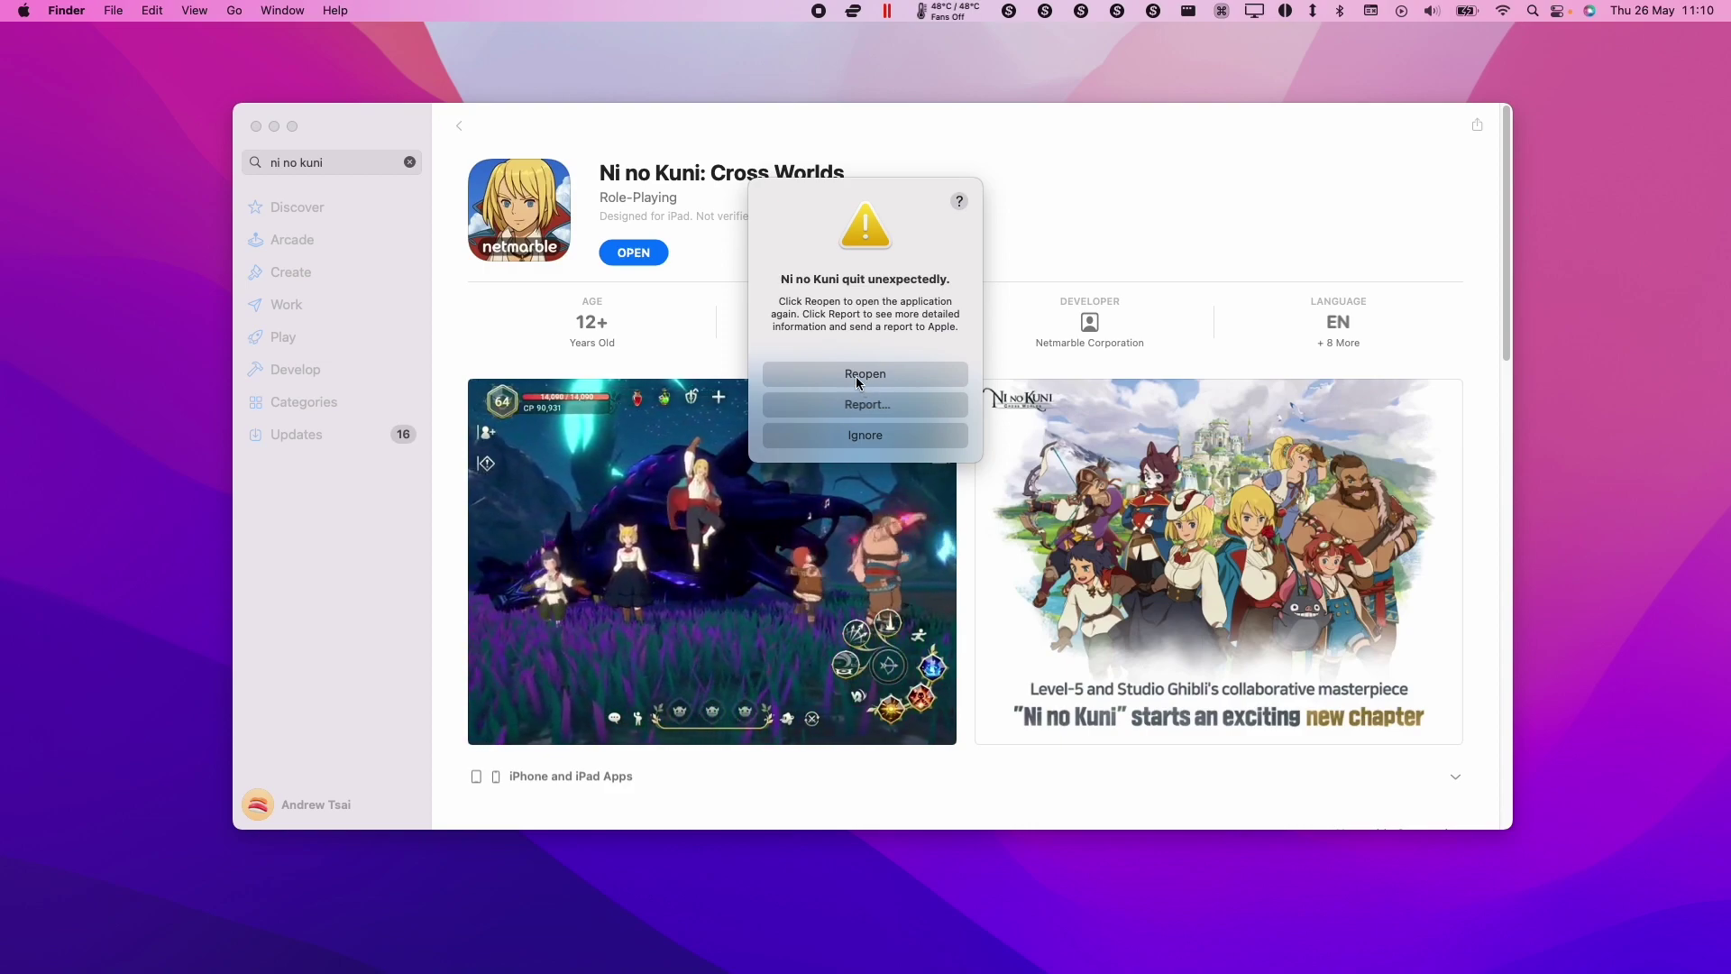
pyautogui.click(859, 375)
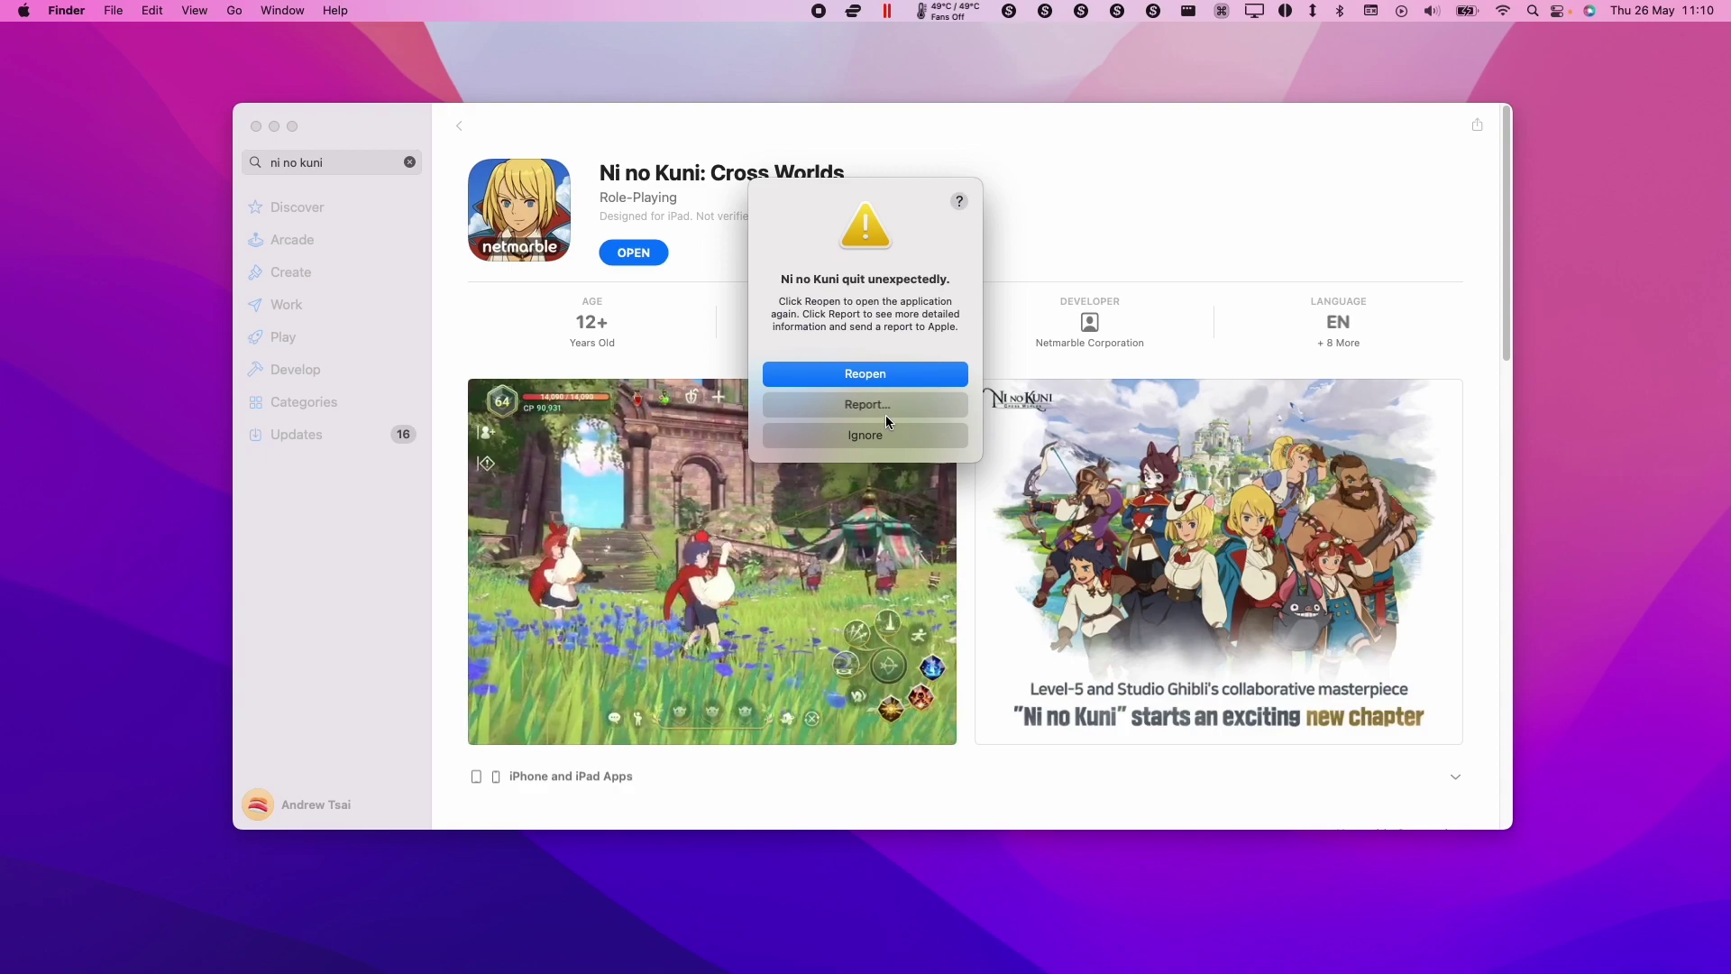
pyautogui.click(889, 372)
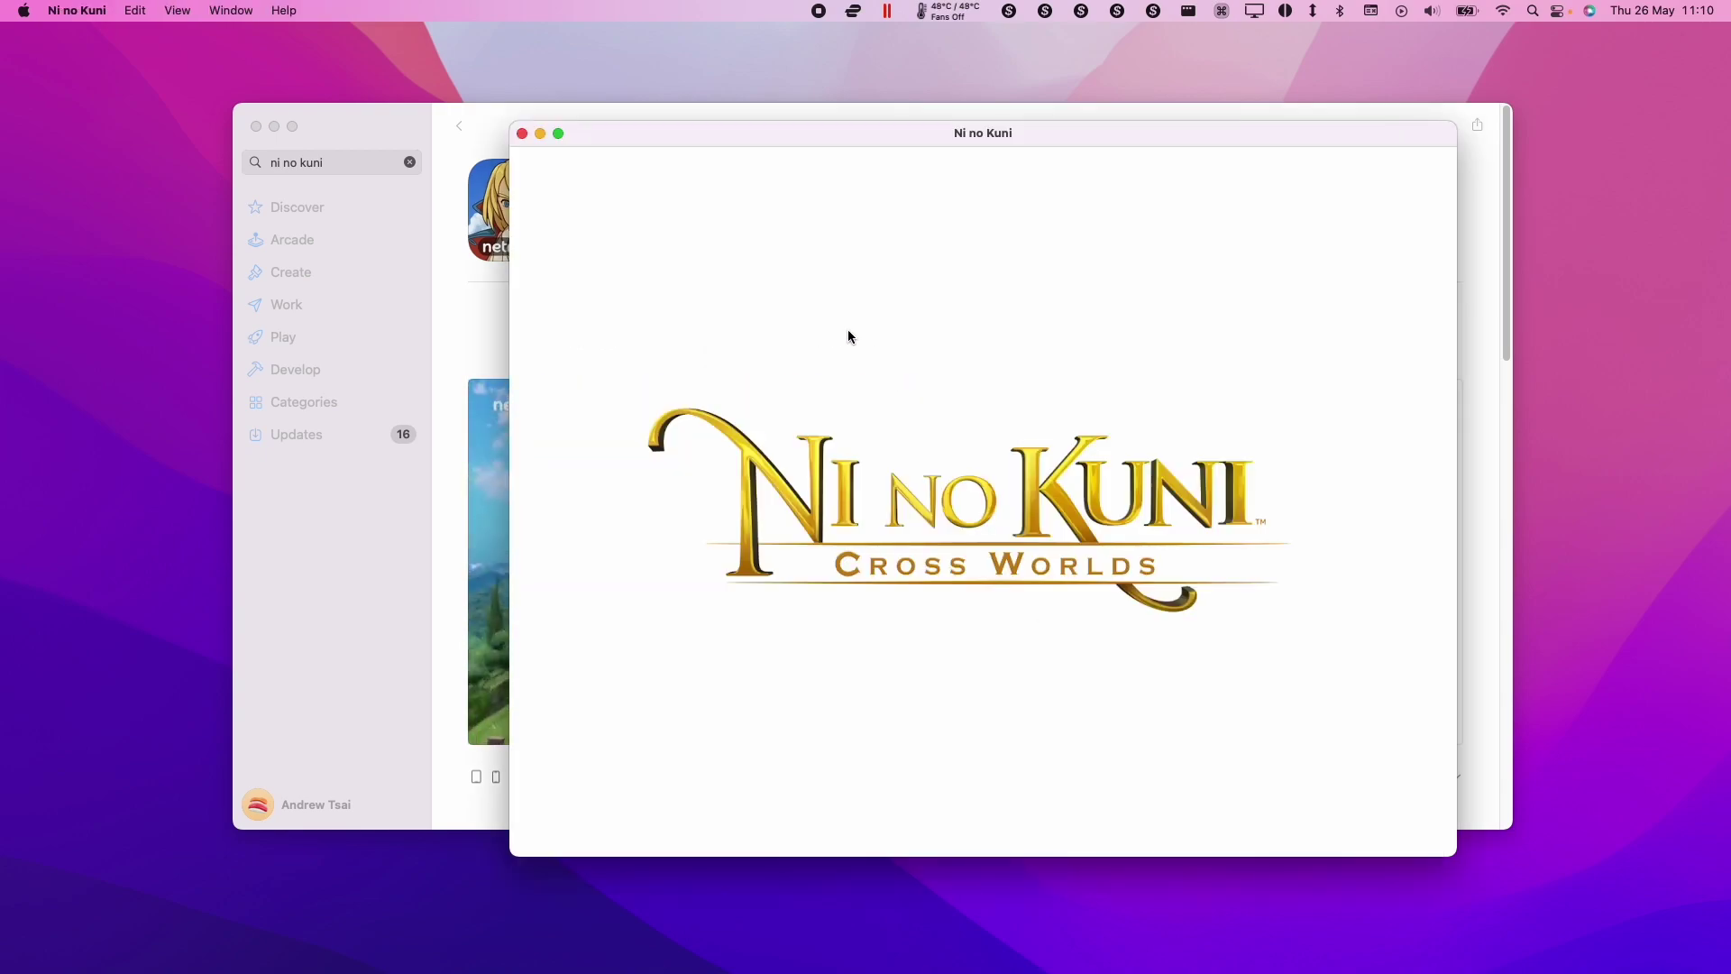
# - Show the Mac's system overview and arrange its window clear of the crash dialog
pyautogui.click(23, 9)
pyautogui.click(60, 37)
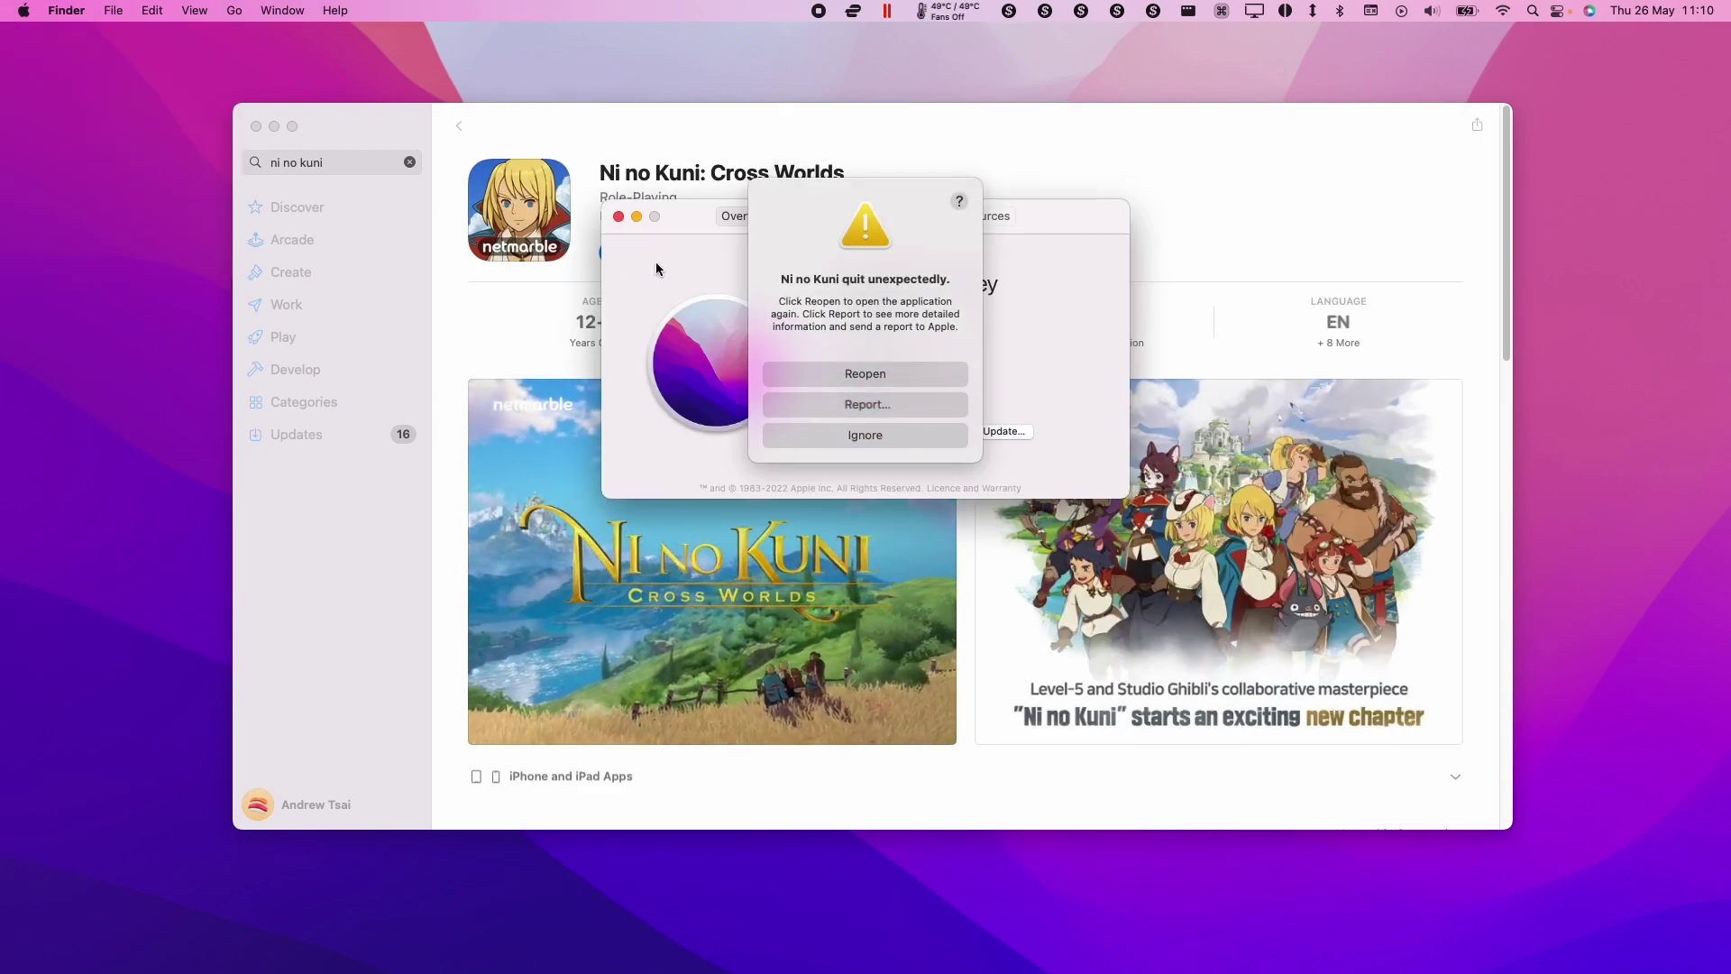
pyautogui.moveTo(721, 230); pyautogui.dragTo(445, 349)
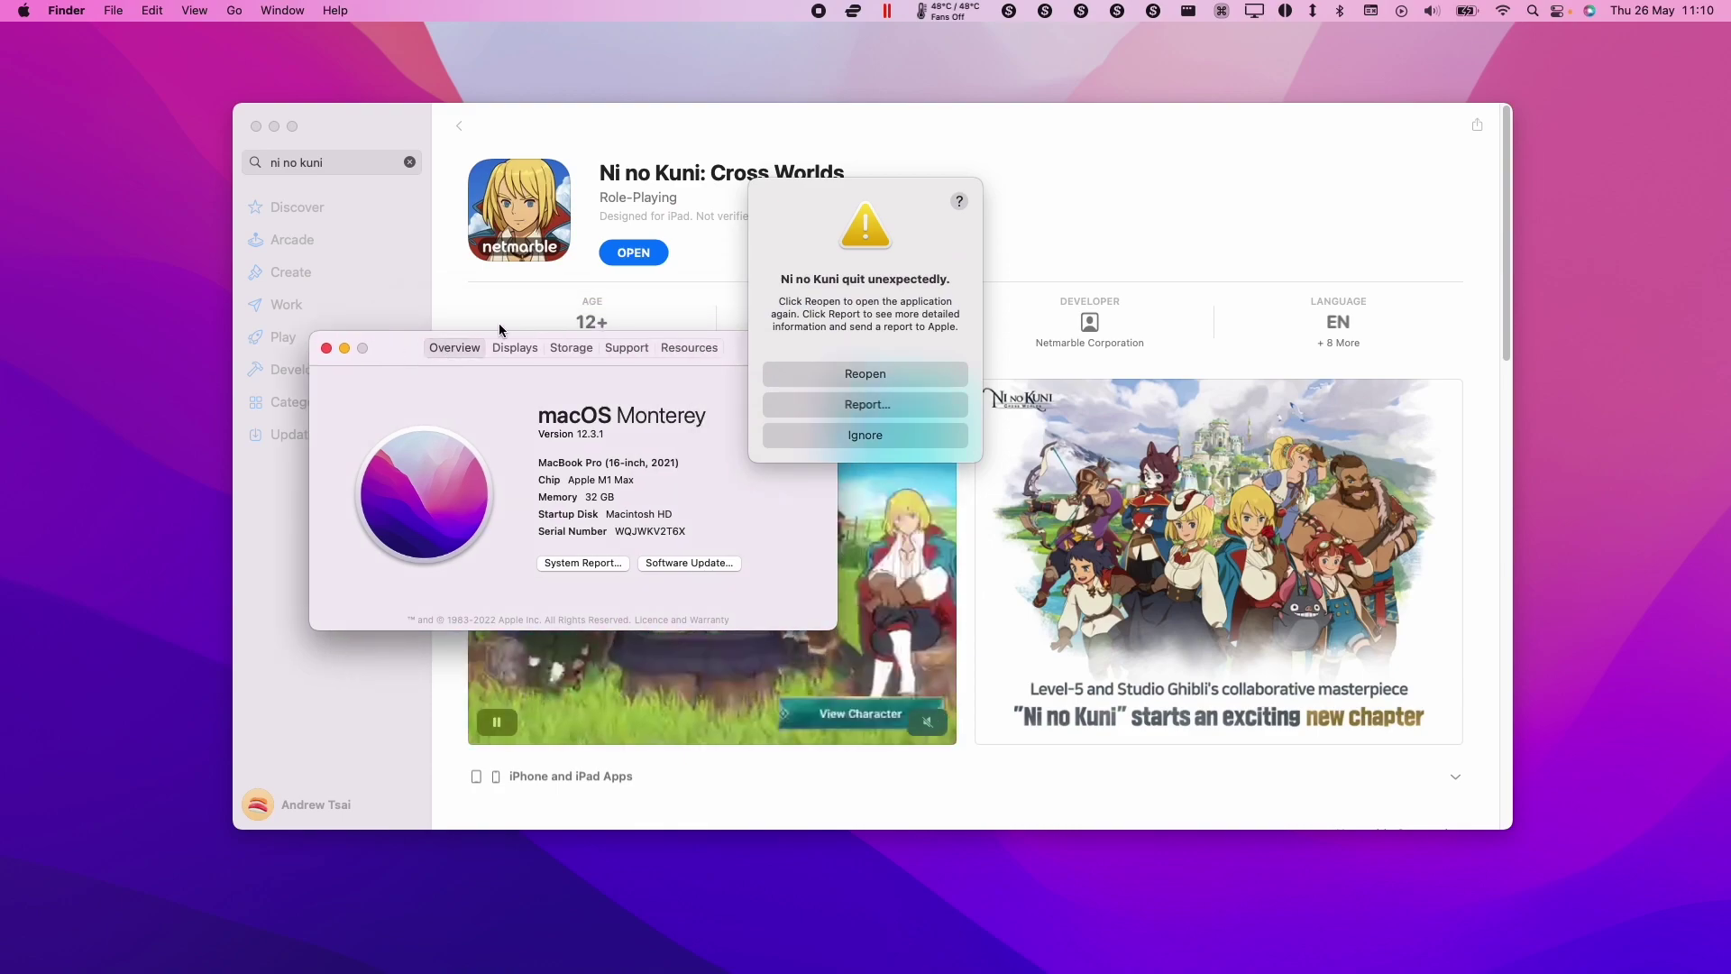
pyautogui.moveTo(873, 207); pyautogui.dragTo(696, 582)
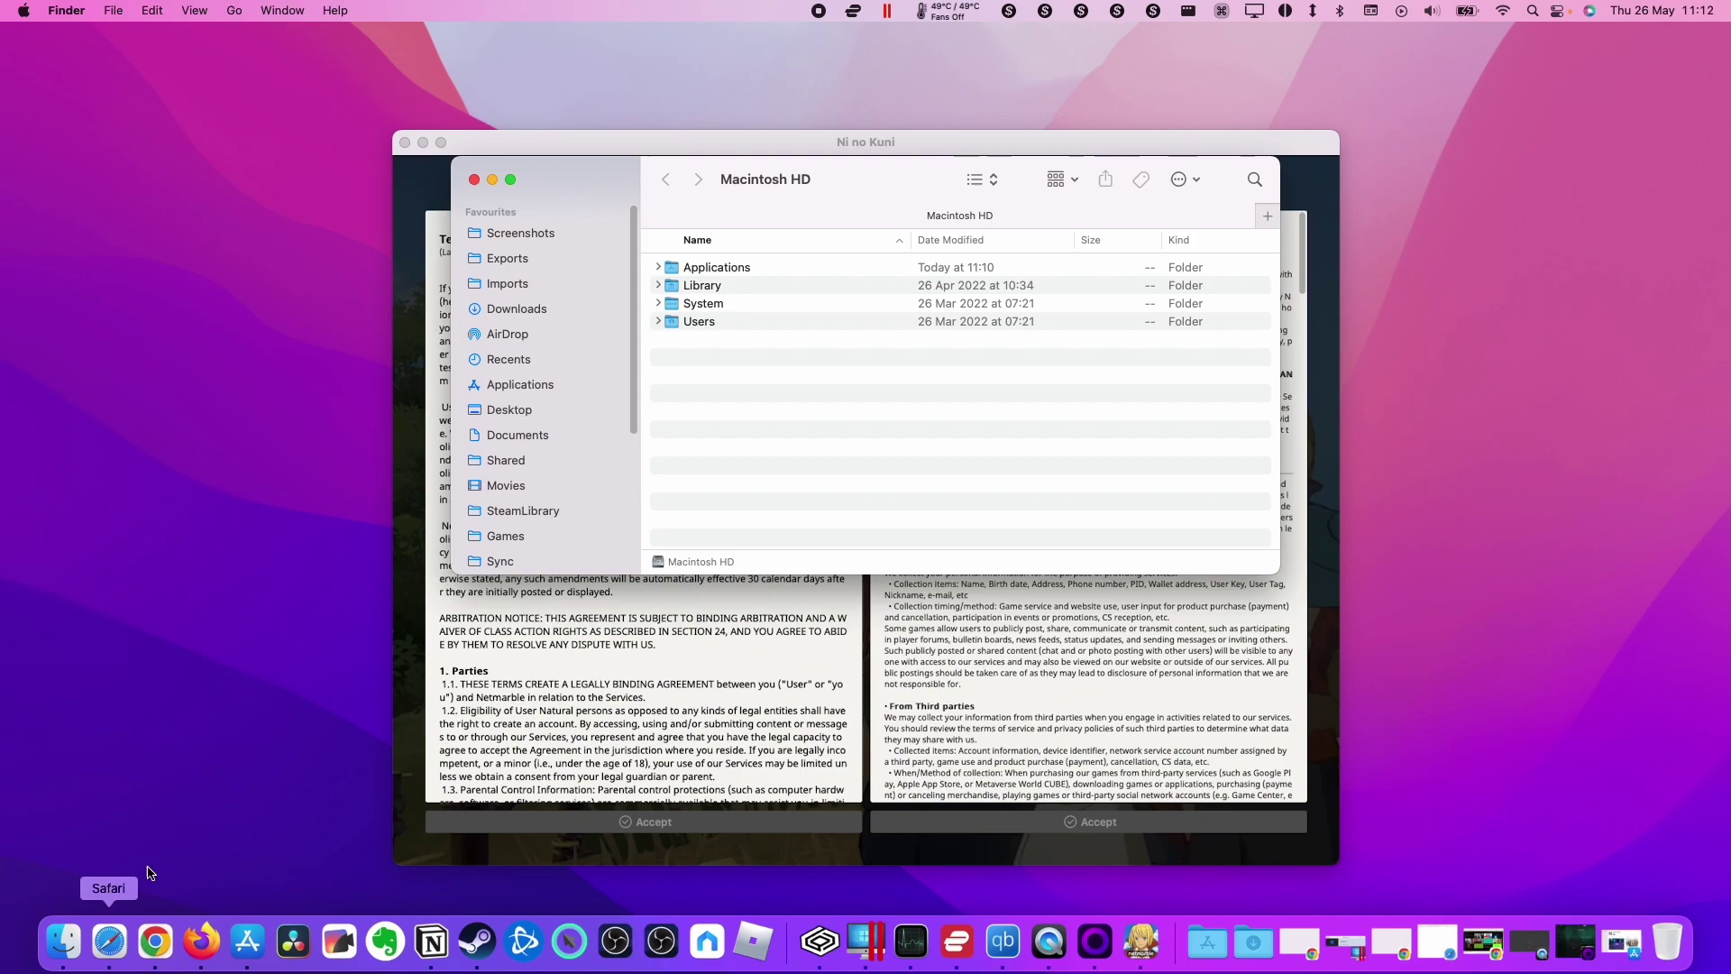
# - Locate Ni no Kuni in Finder's Applications folder, and return to the game window
pyautogui.click(532, 386)
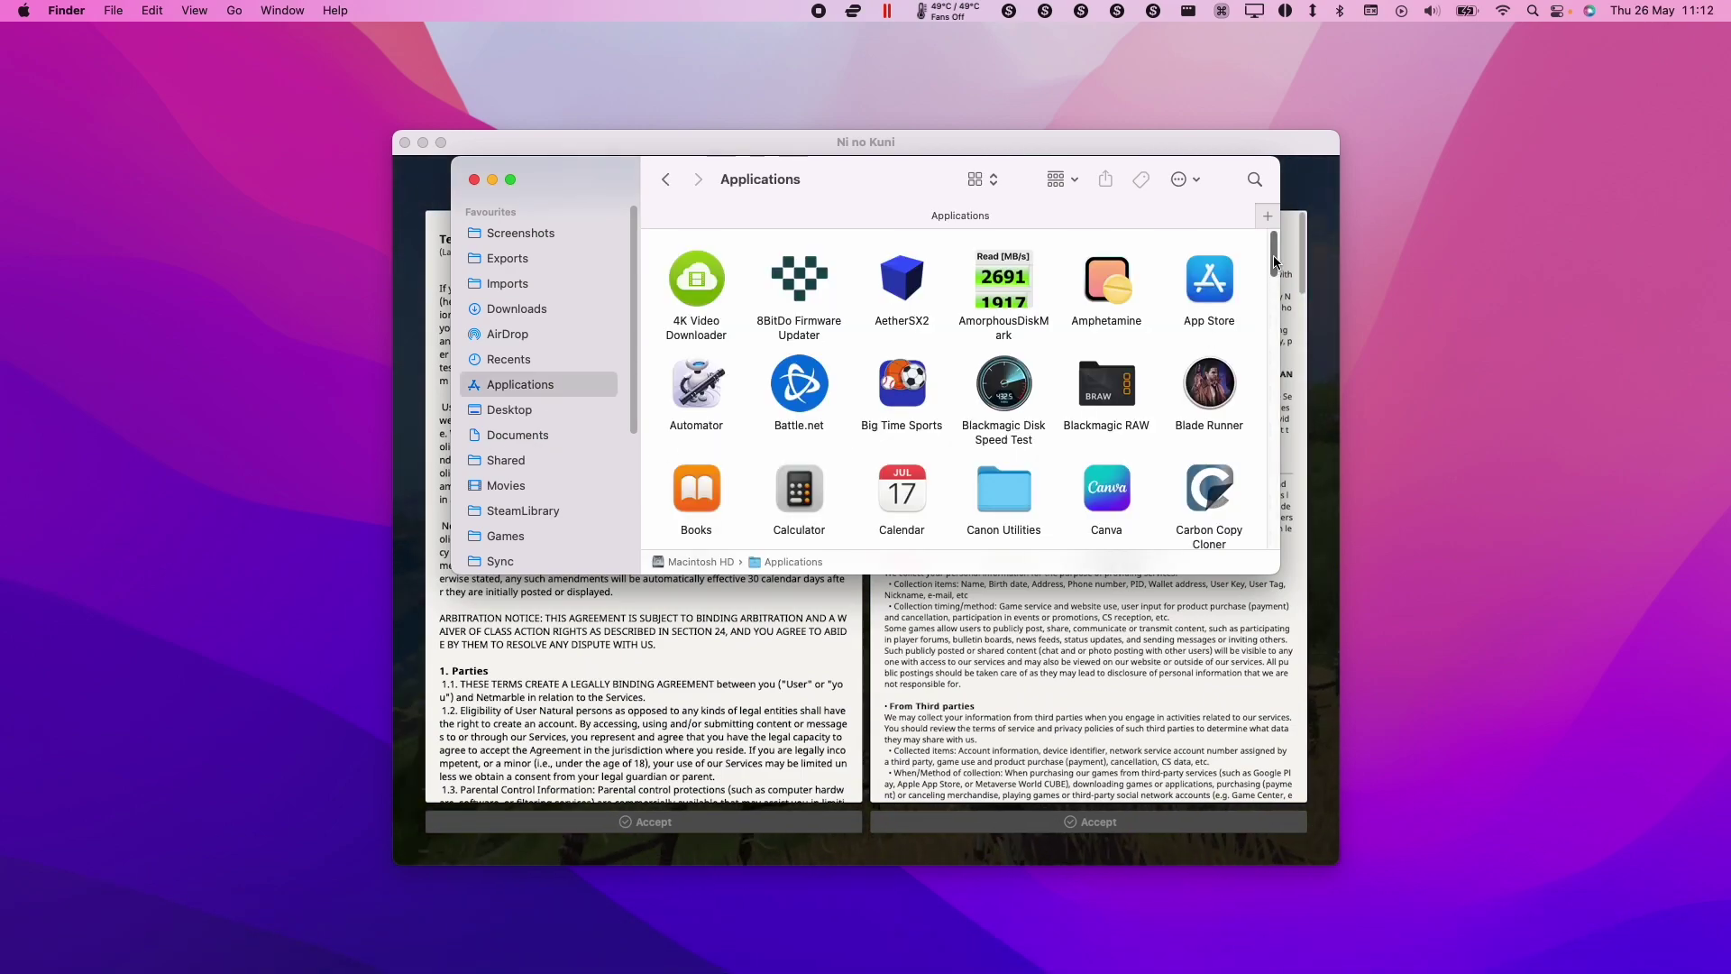
pyautogui.moveTo(1275, 262); pyautogui.dragTo(1275, 394)
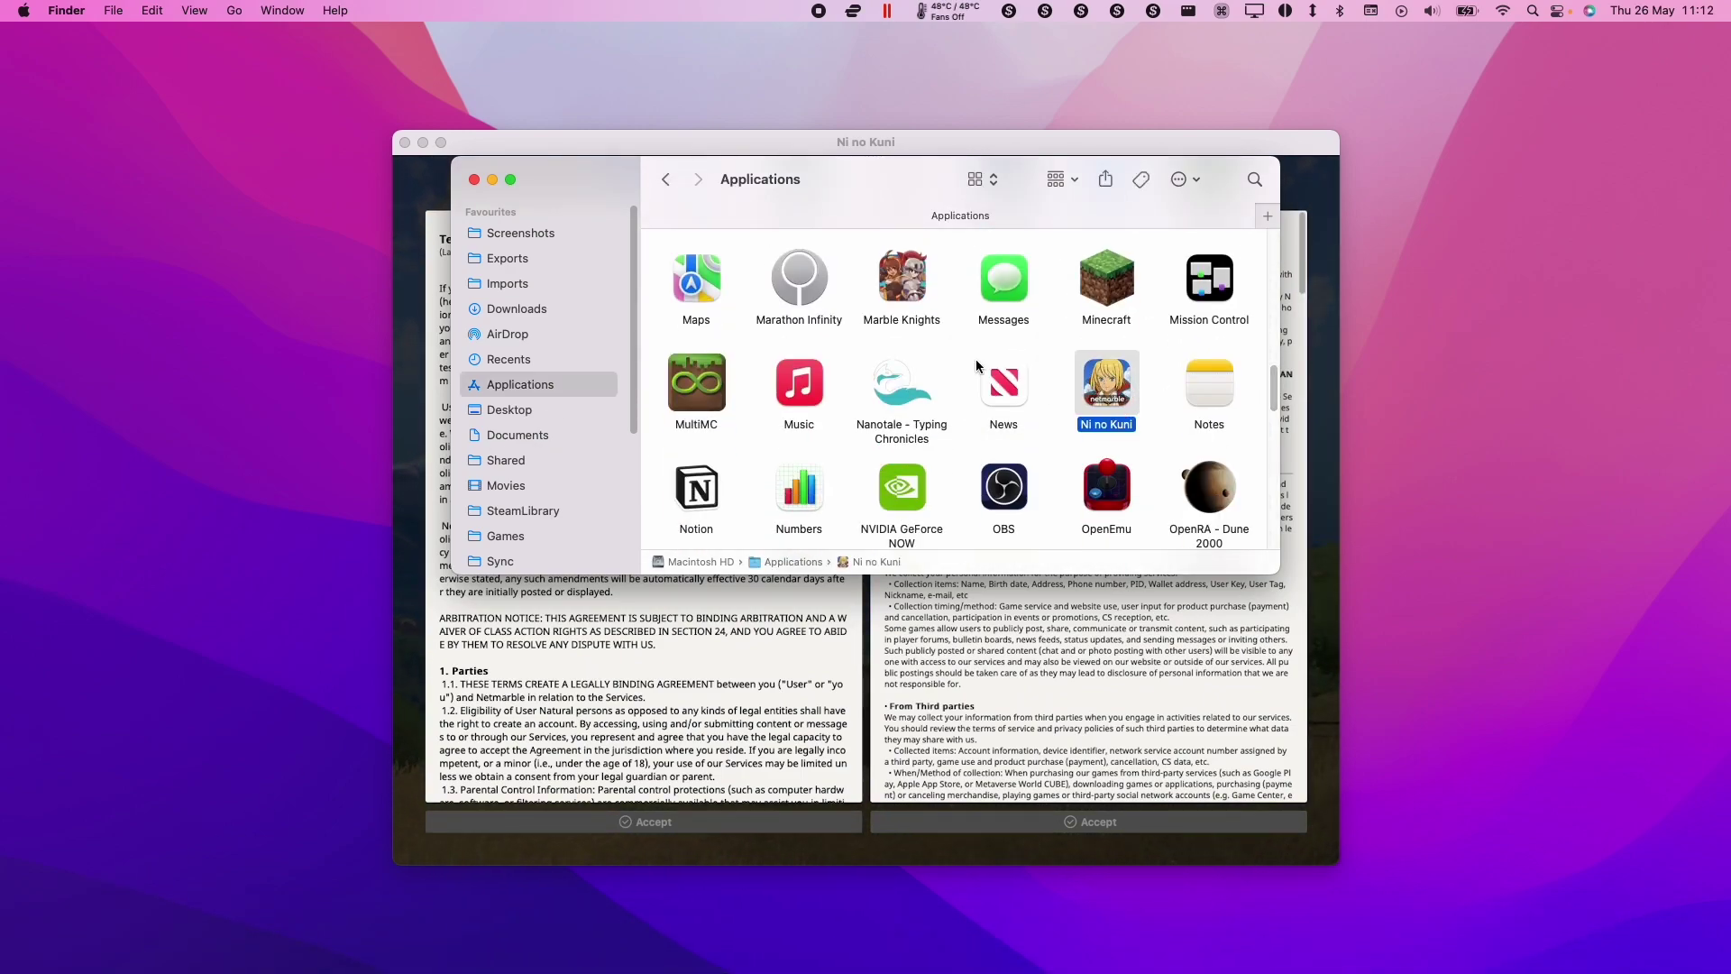
pyautogui.click(491, 179)
pyautogui.click(887, 260)
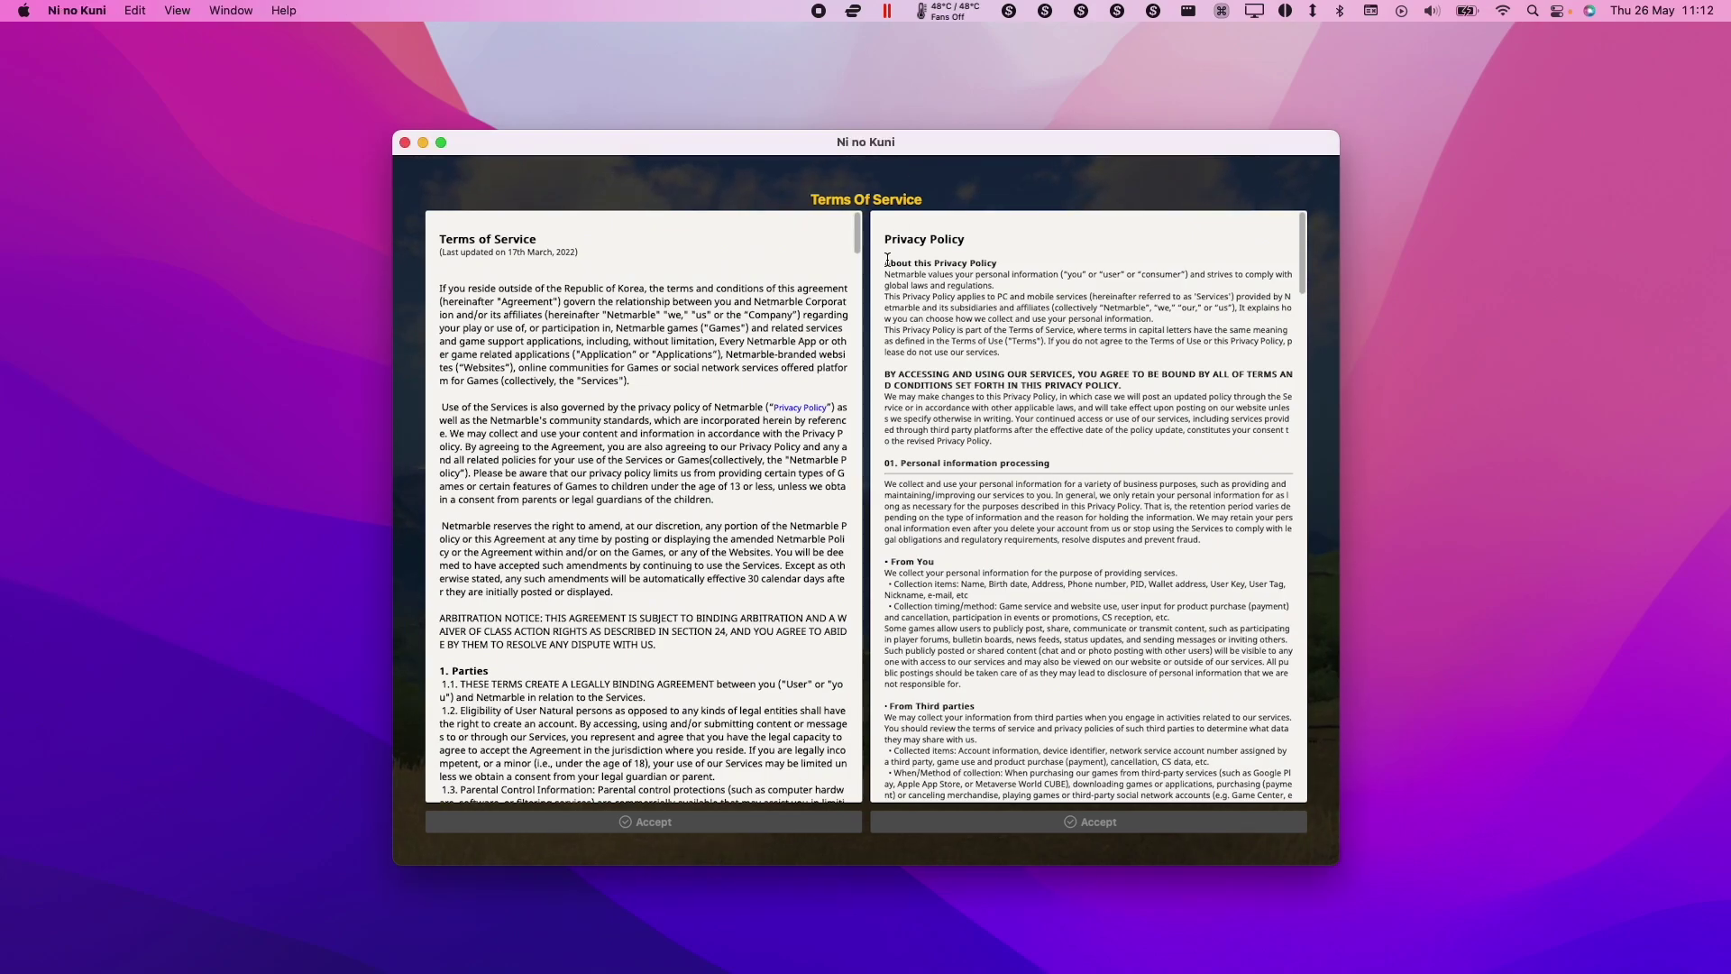
# - Accept the Terms of Service and Privacy Policy, and start downloading the game data from the title screen
pyautogui.moveTo(860, 246); pyautogui.dragTo(883, 855)
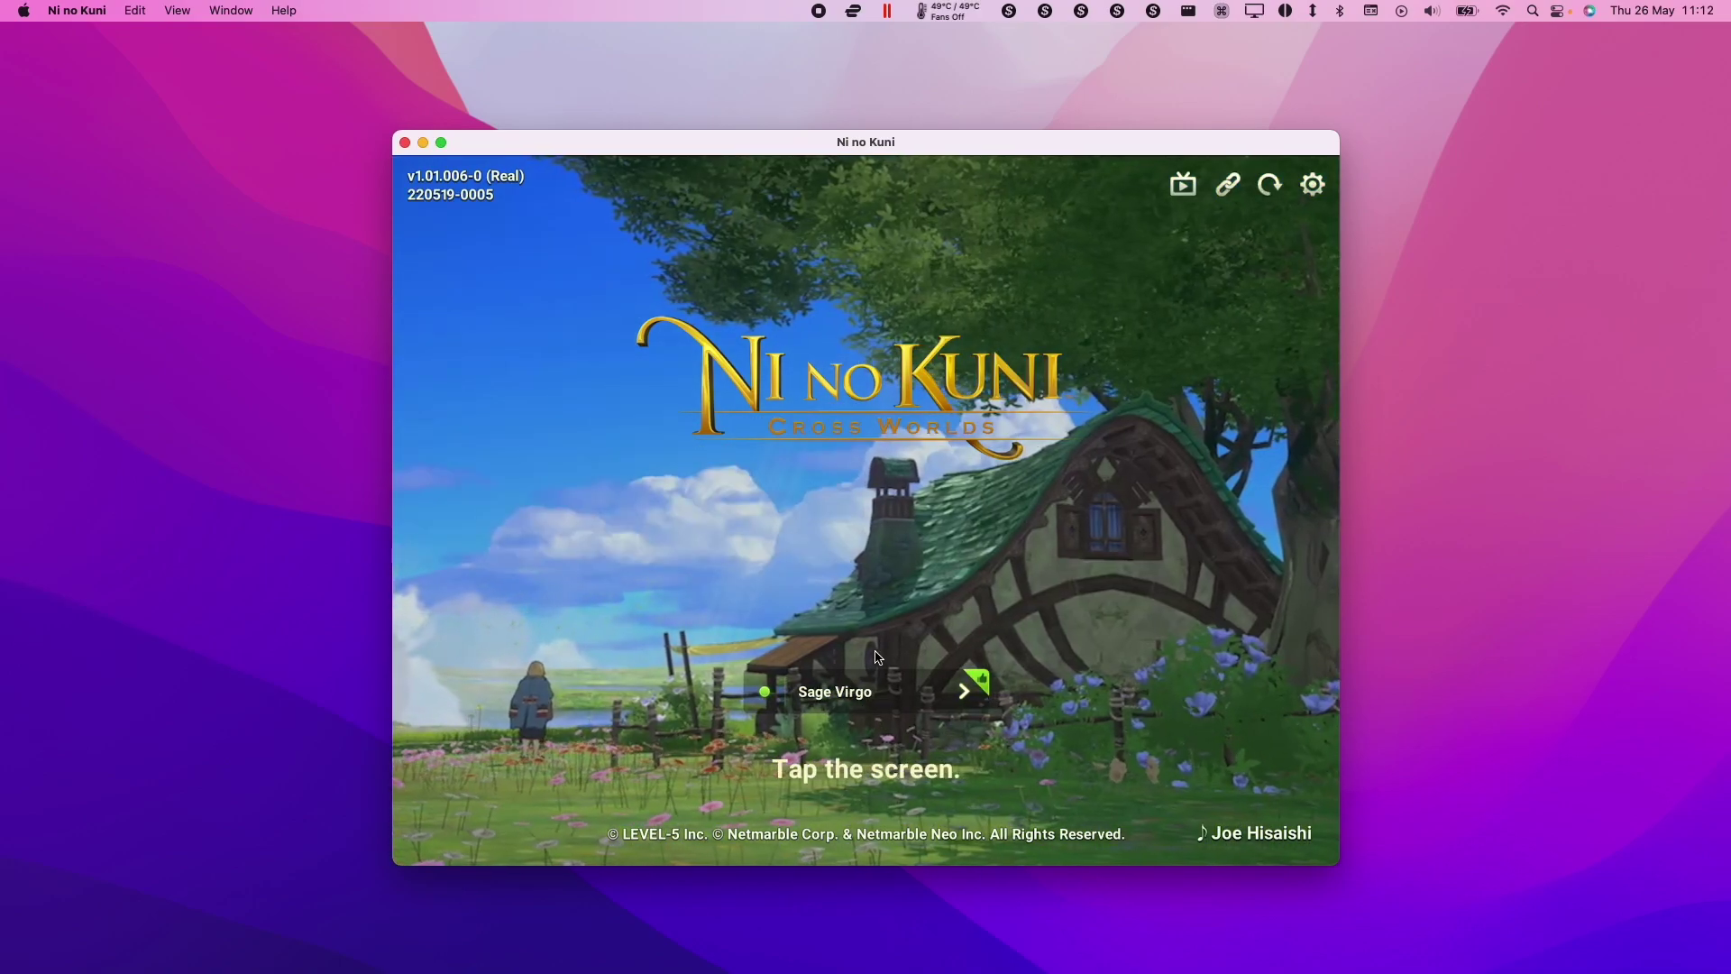
pyautogui.click(890, 763)
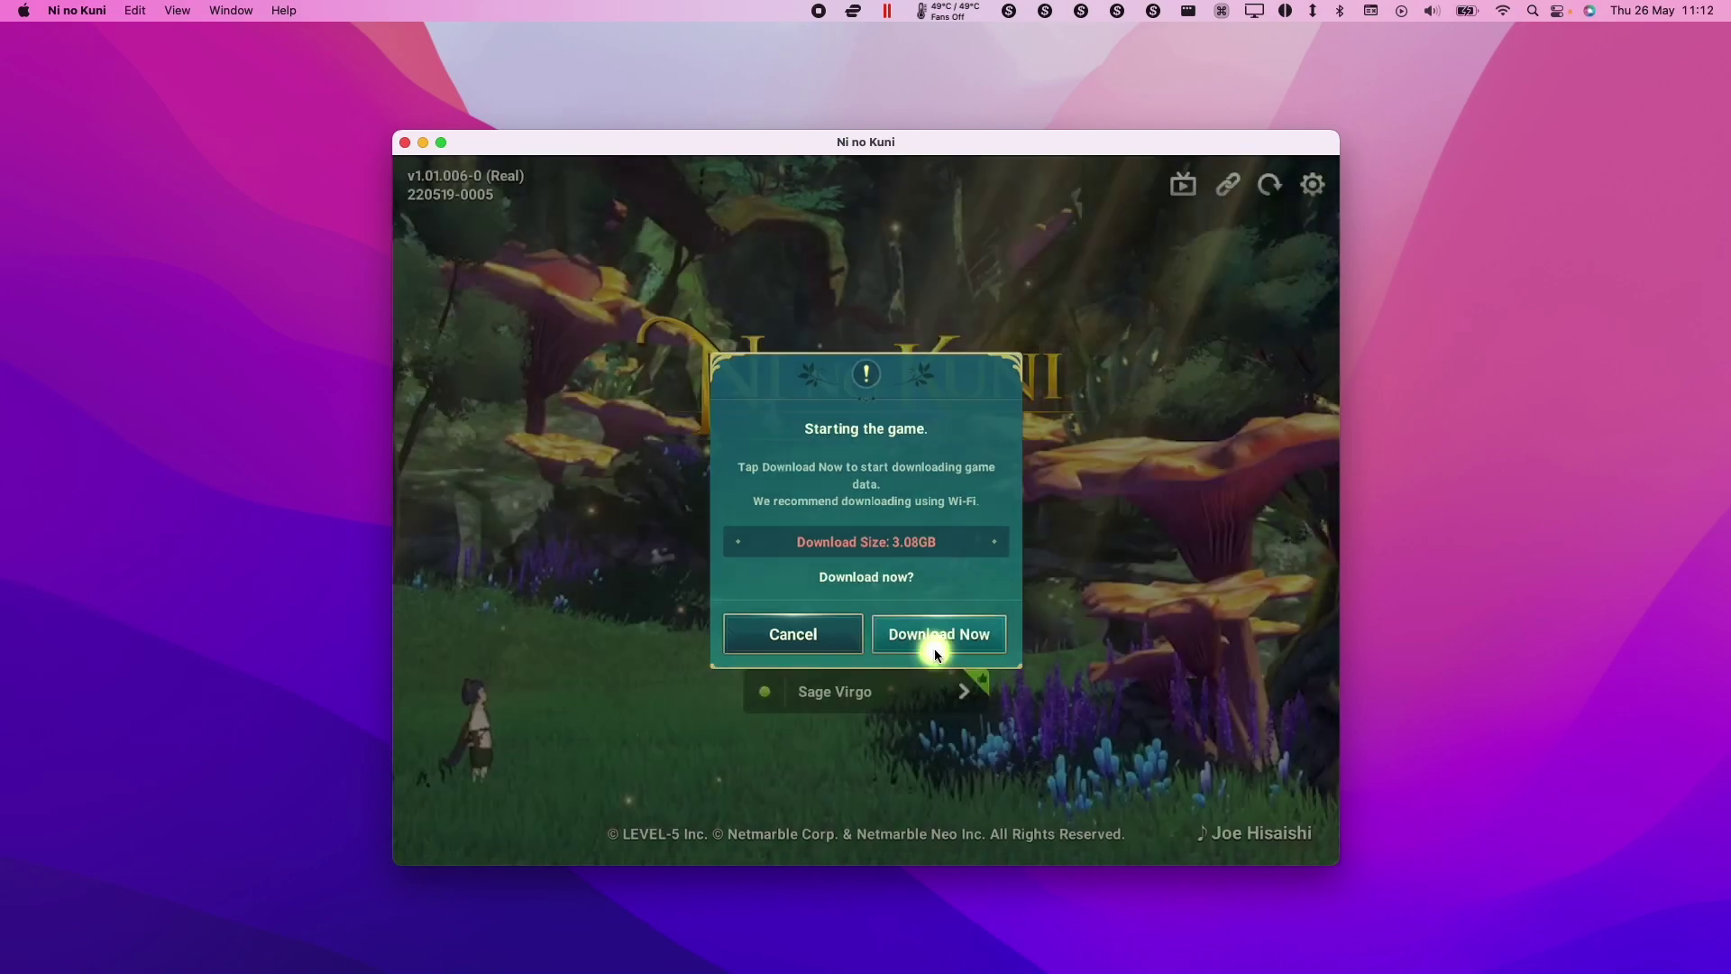
pyautogui.click(936, 648)
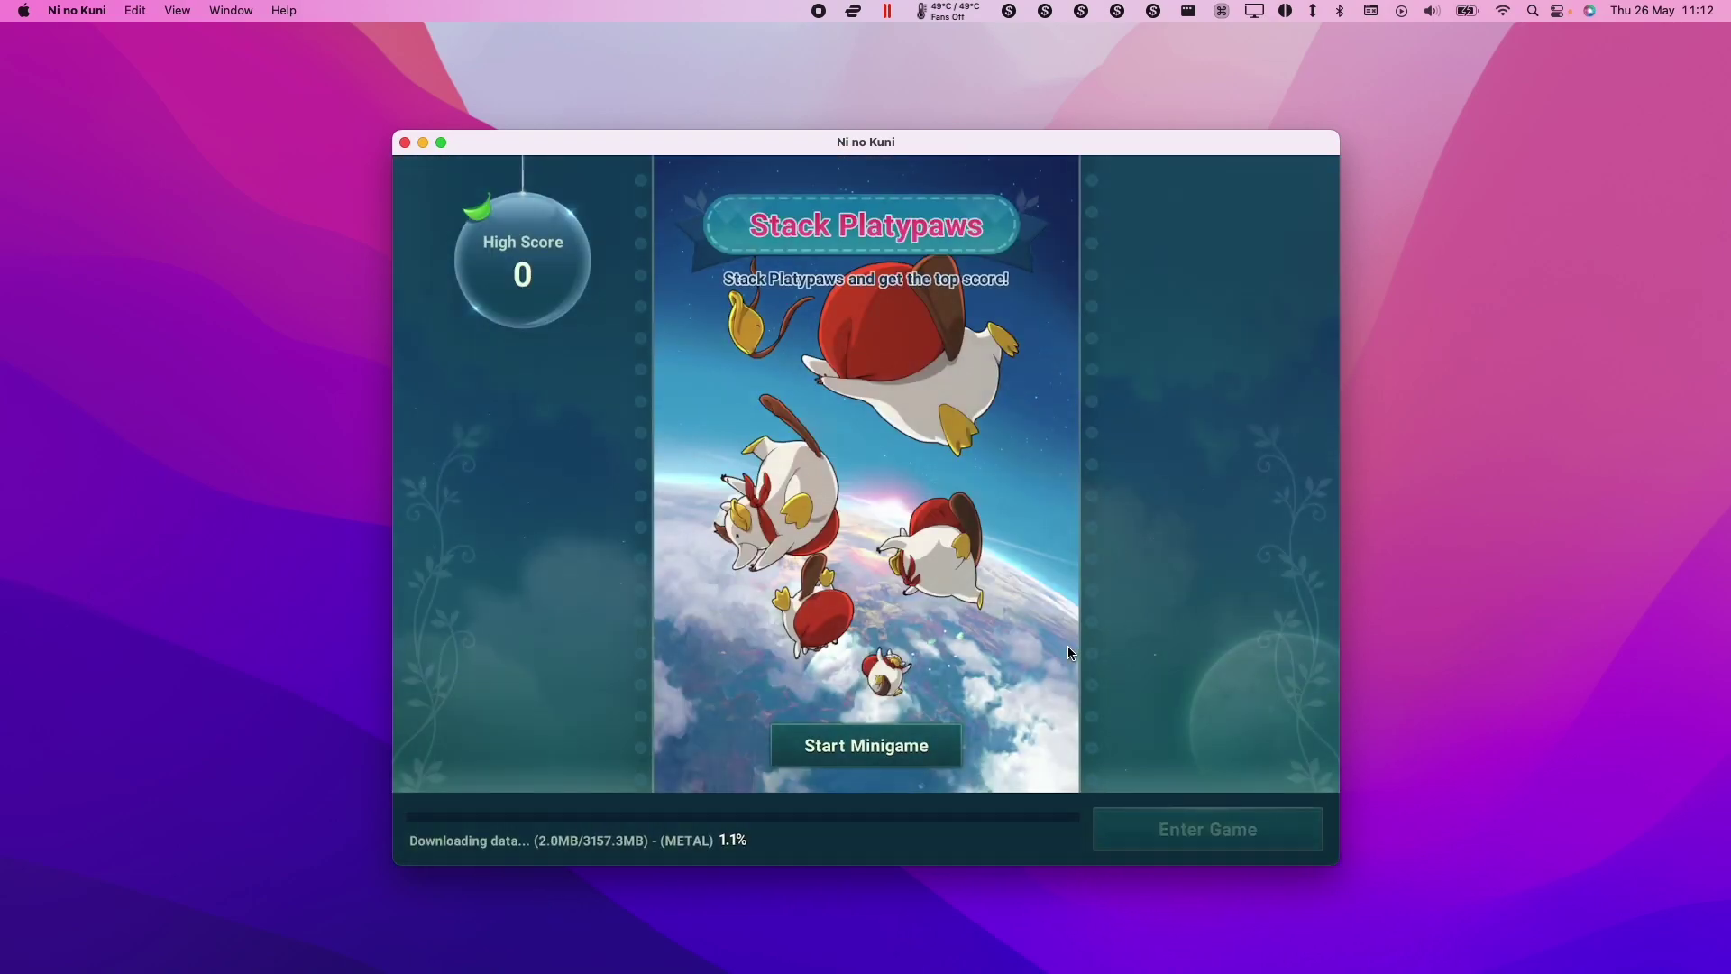
# - Play a round of the Stack Platypaws minigame while the game data downloads
pyautogui.click(828, 756)
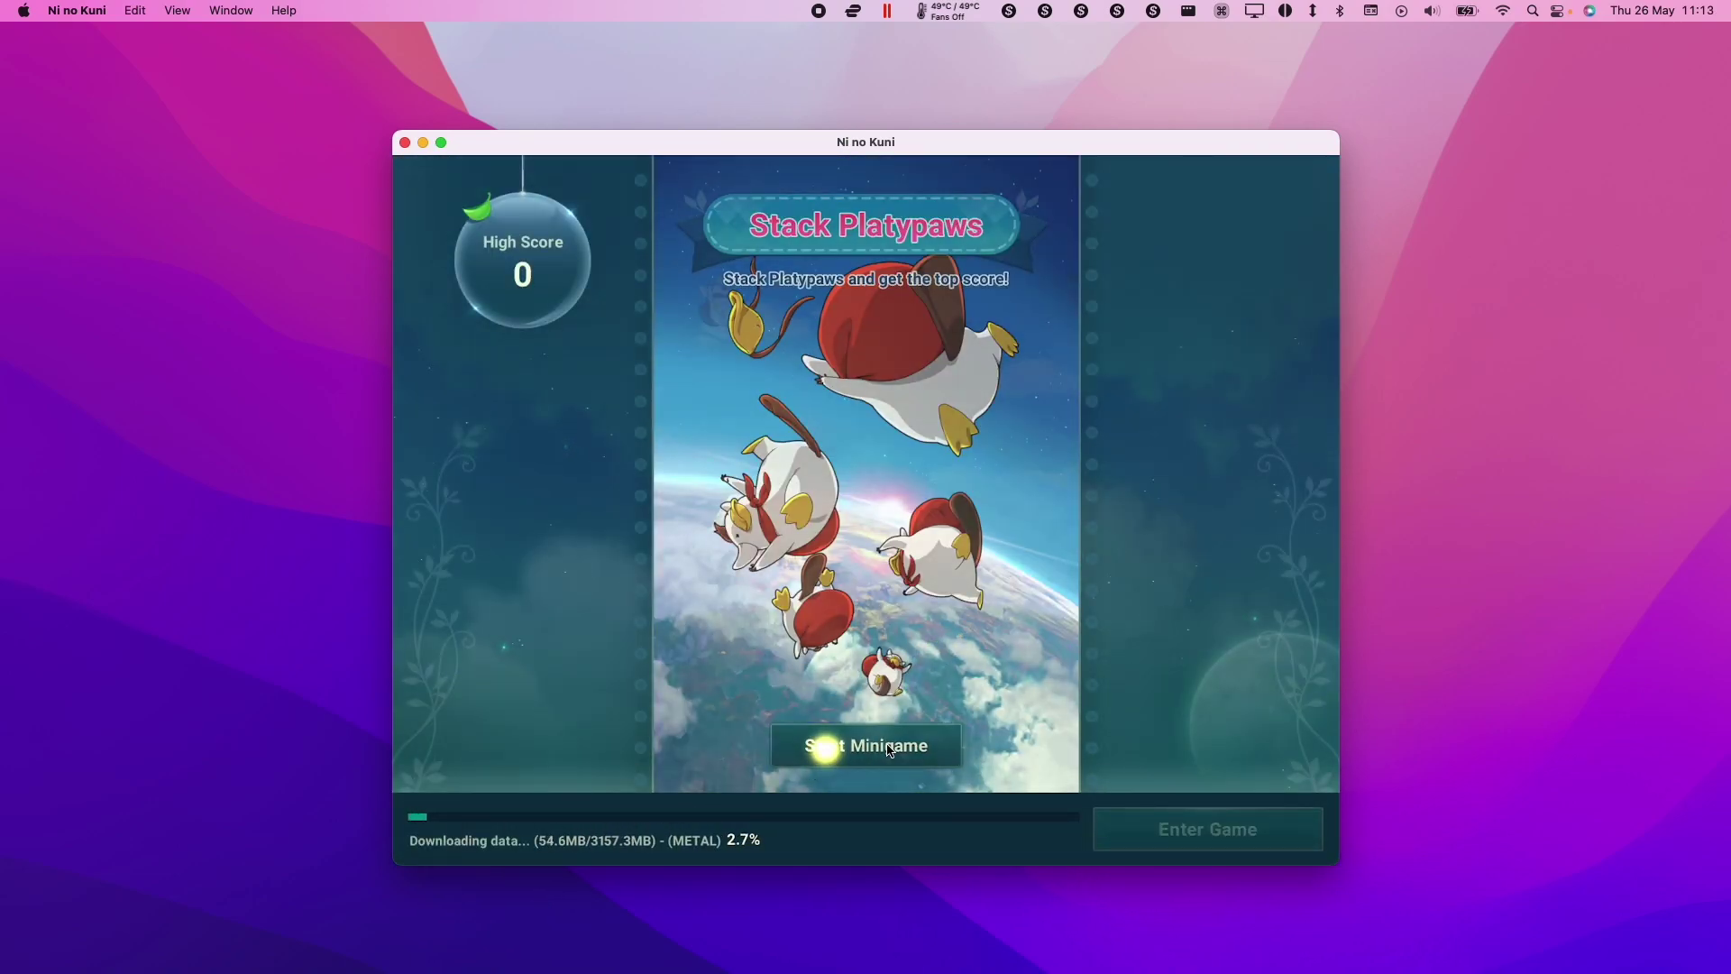
pyautogui.click(900, 424)
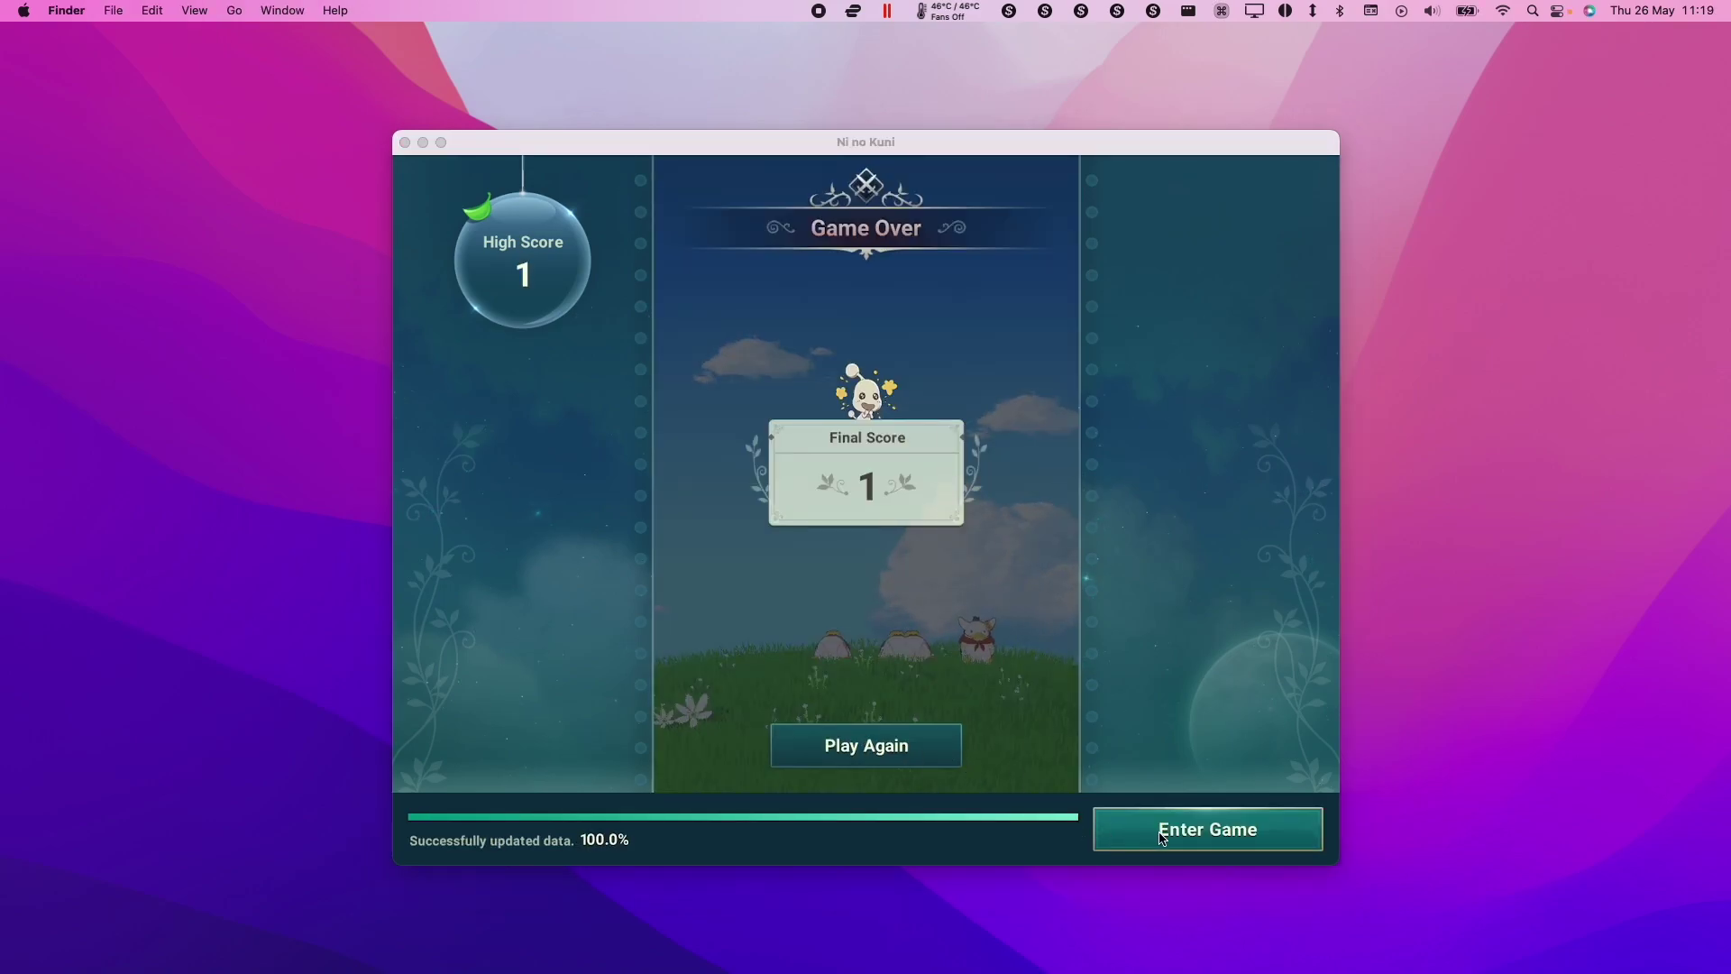
# - Enter the game with the downloaded data and switch its window to full screen
pyautogui.click(1184, 833)
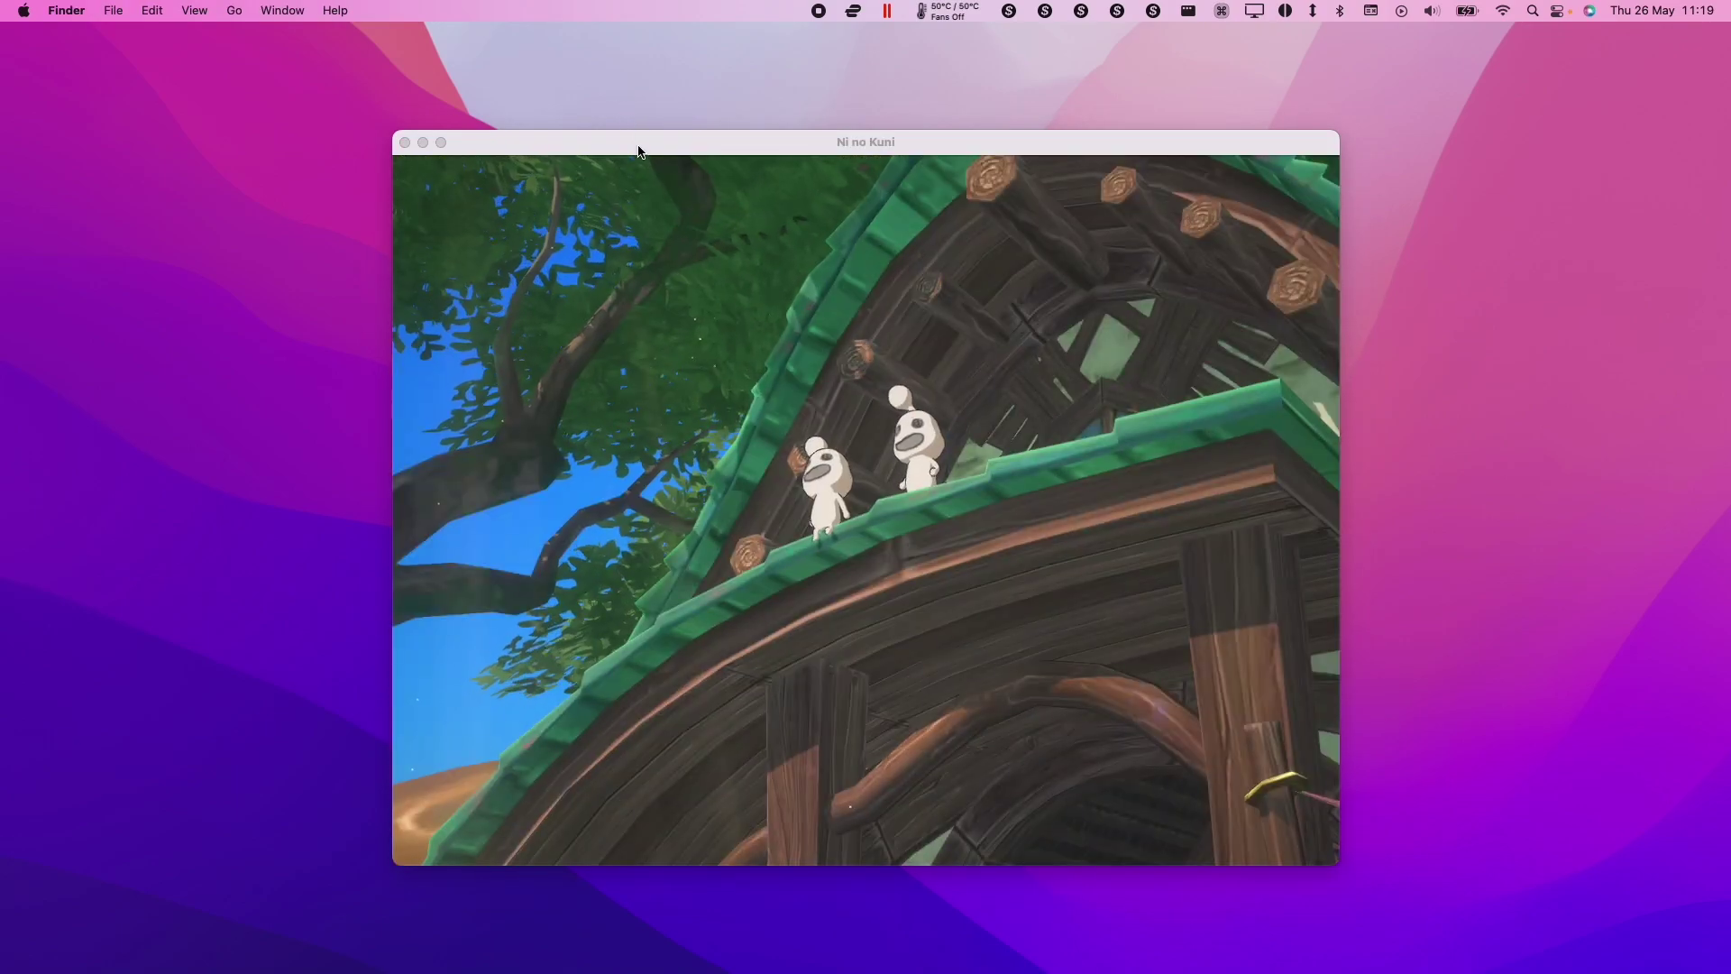
pyautogui.click(639, 149)
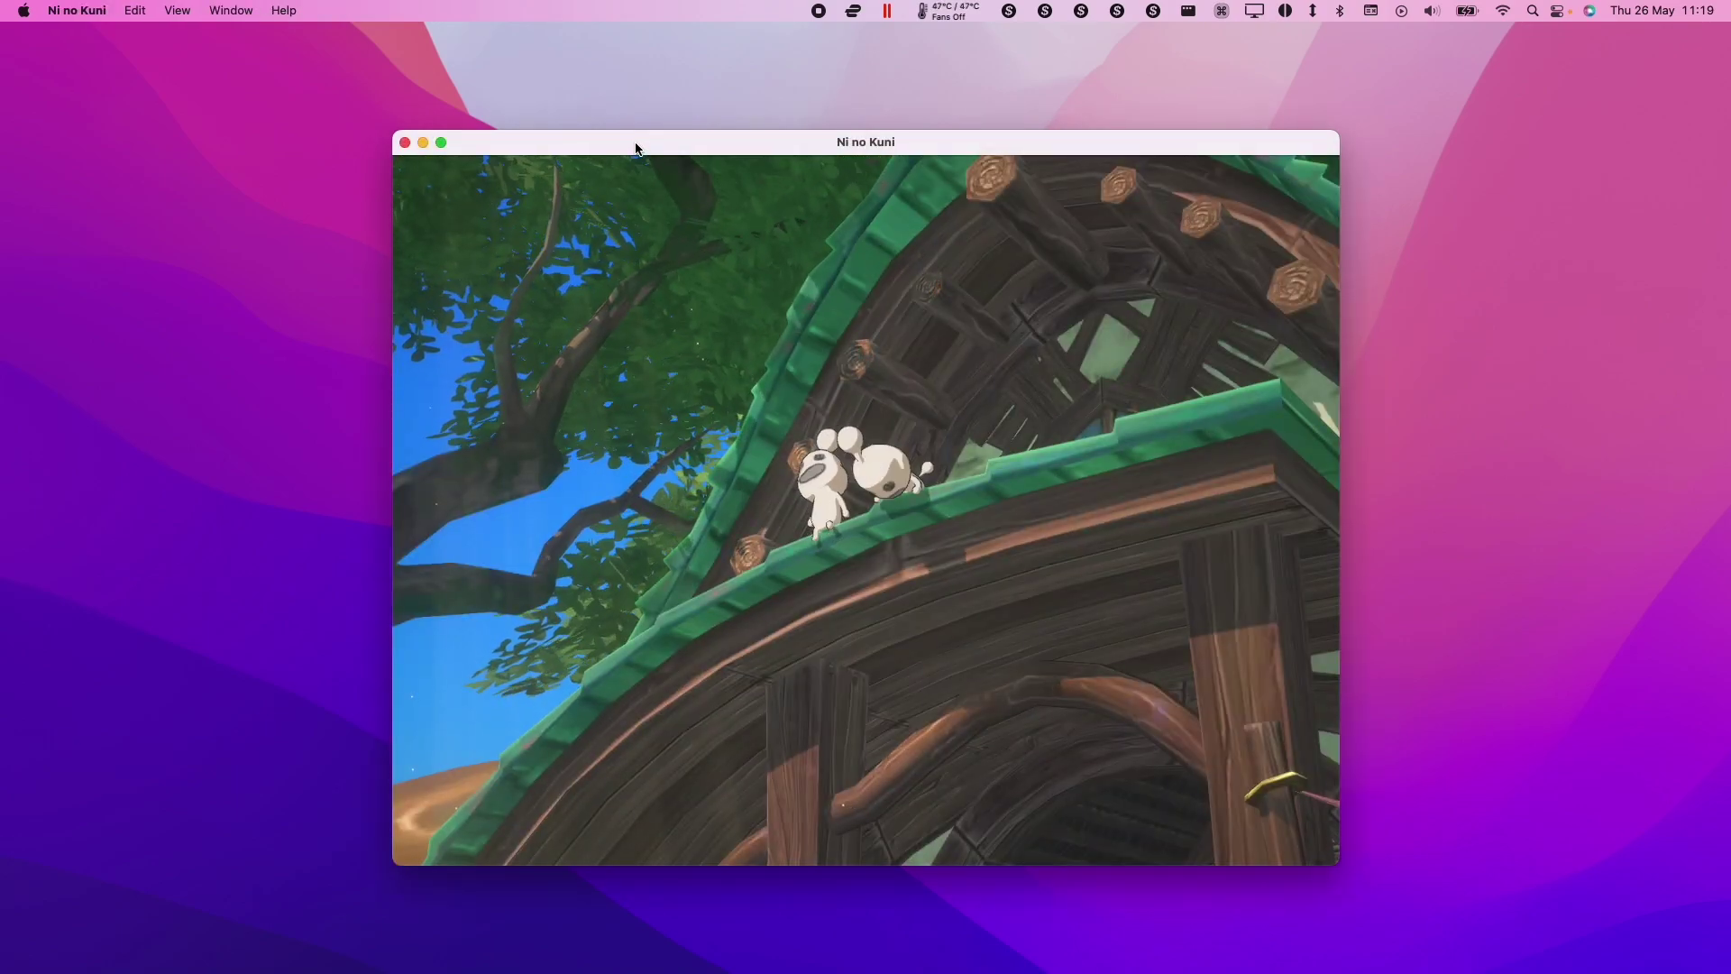
pyautogui.moveTo(441, 143)
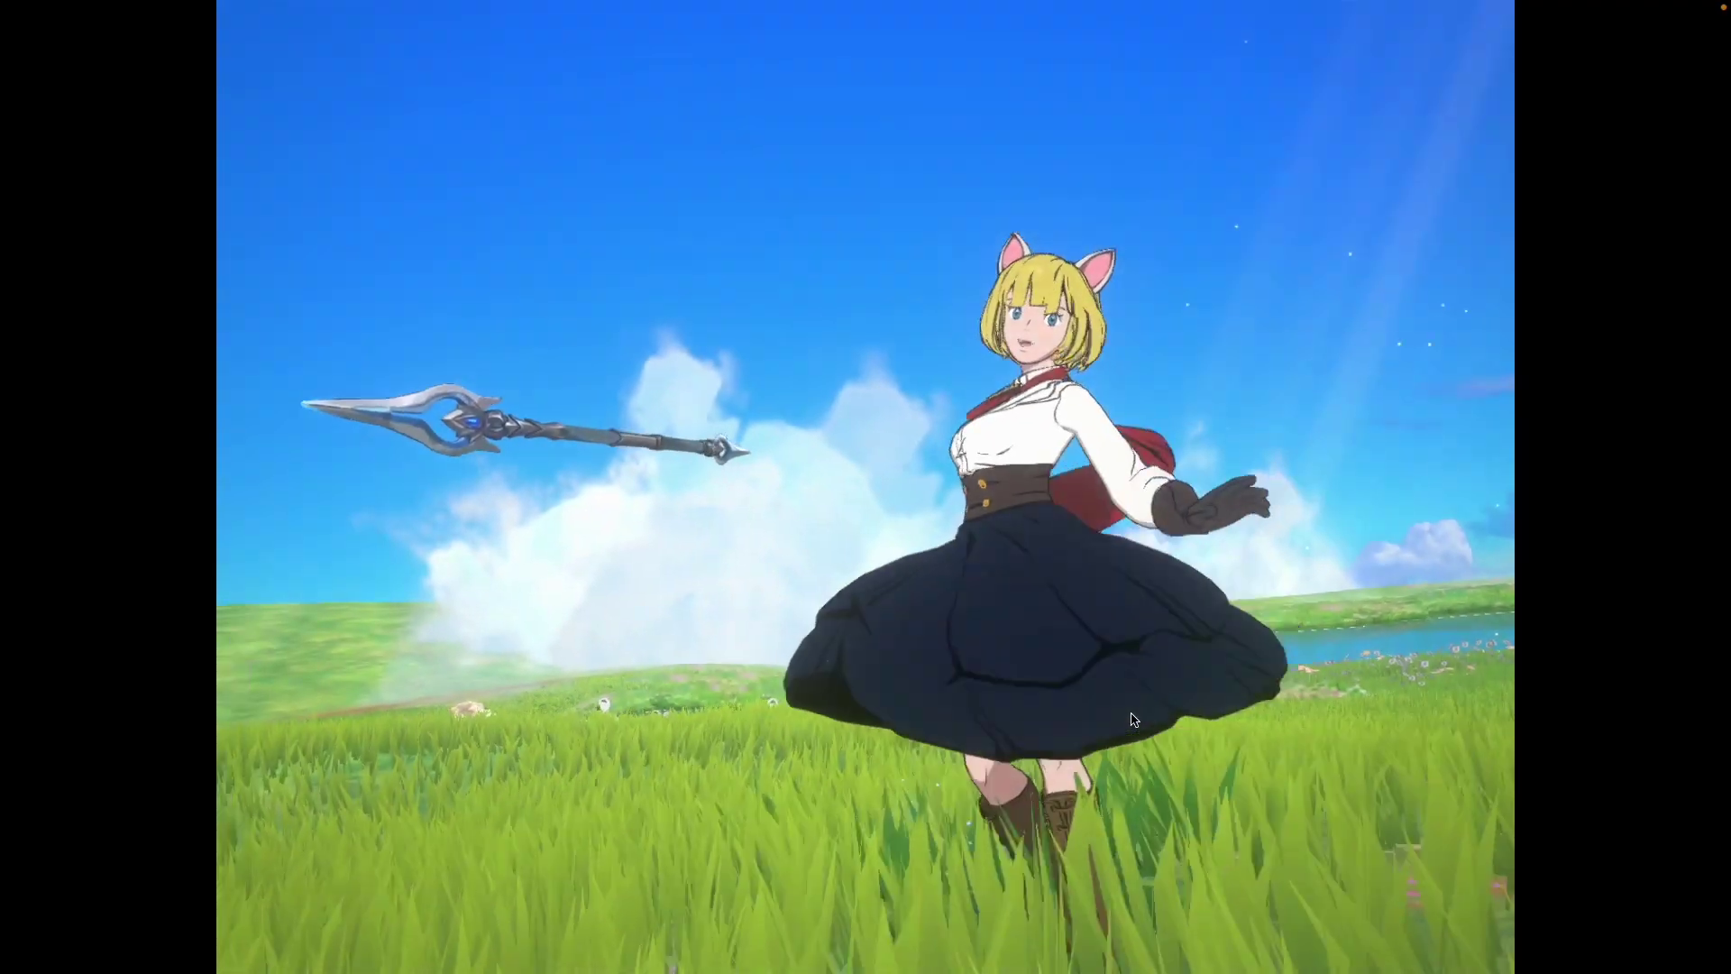
# - Choose the Witch character and complete her customization with the default appearance and costume colors
pyautogui.click(1093, 760)
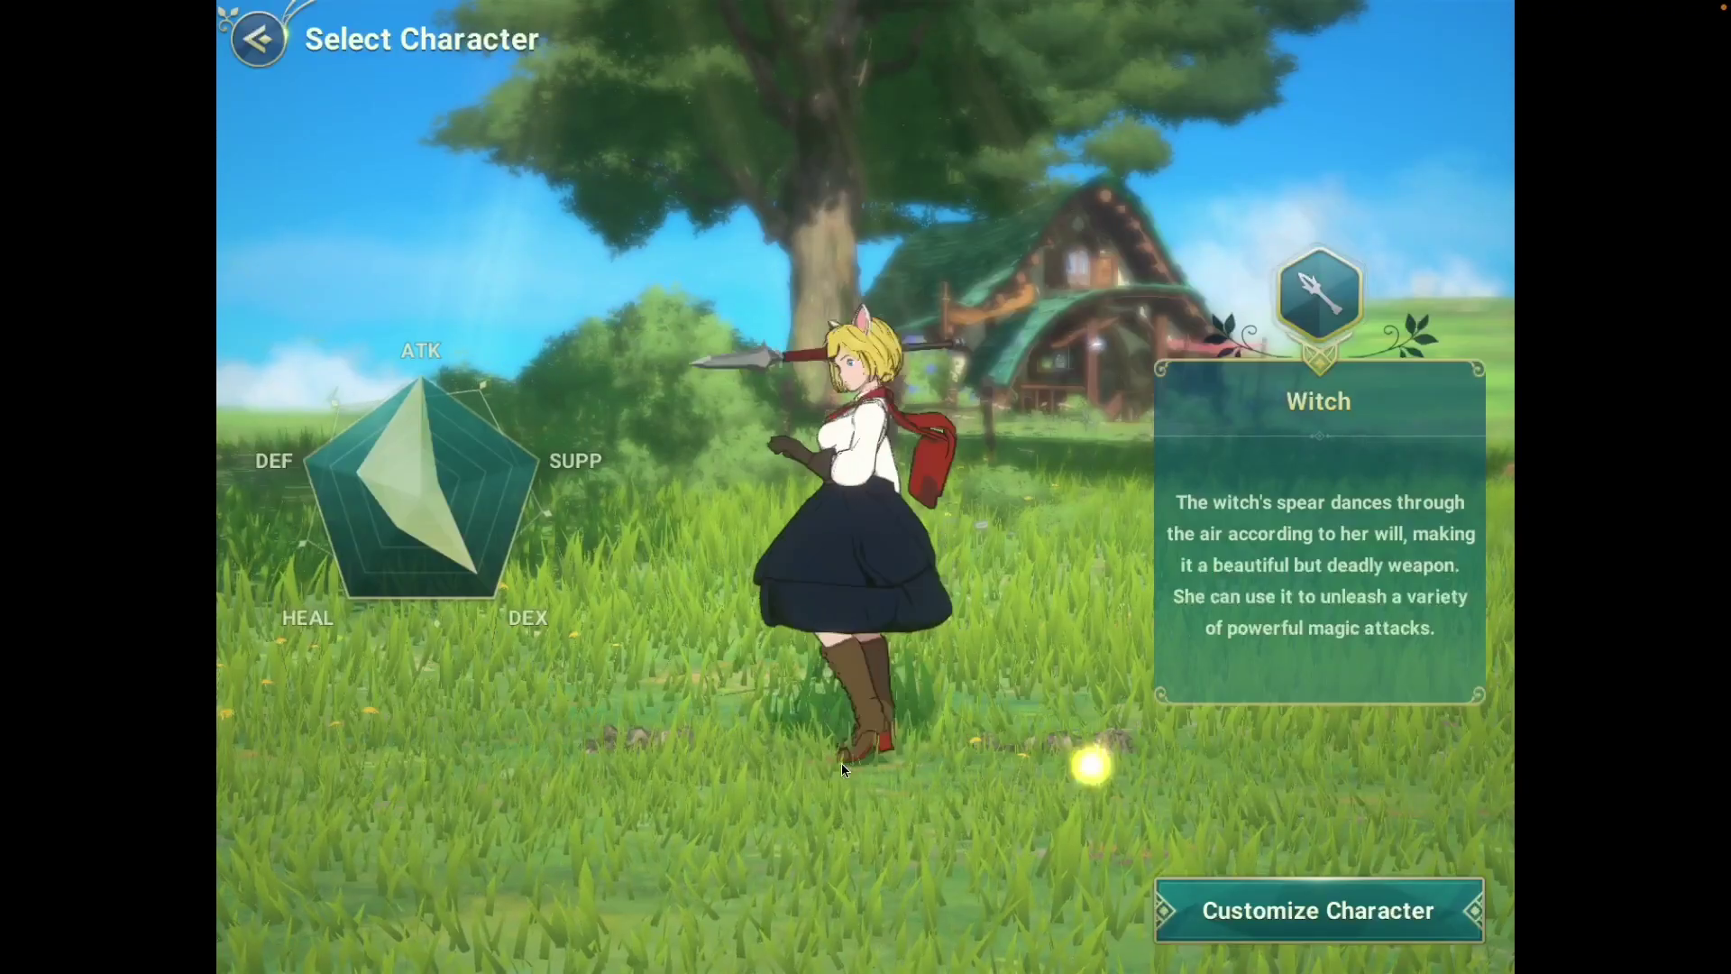
pyautogui.click(1340, 916)
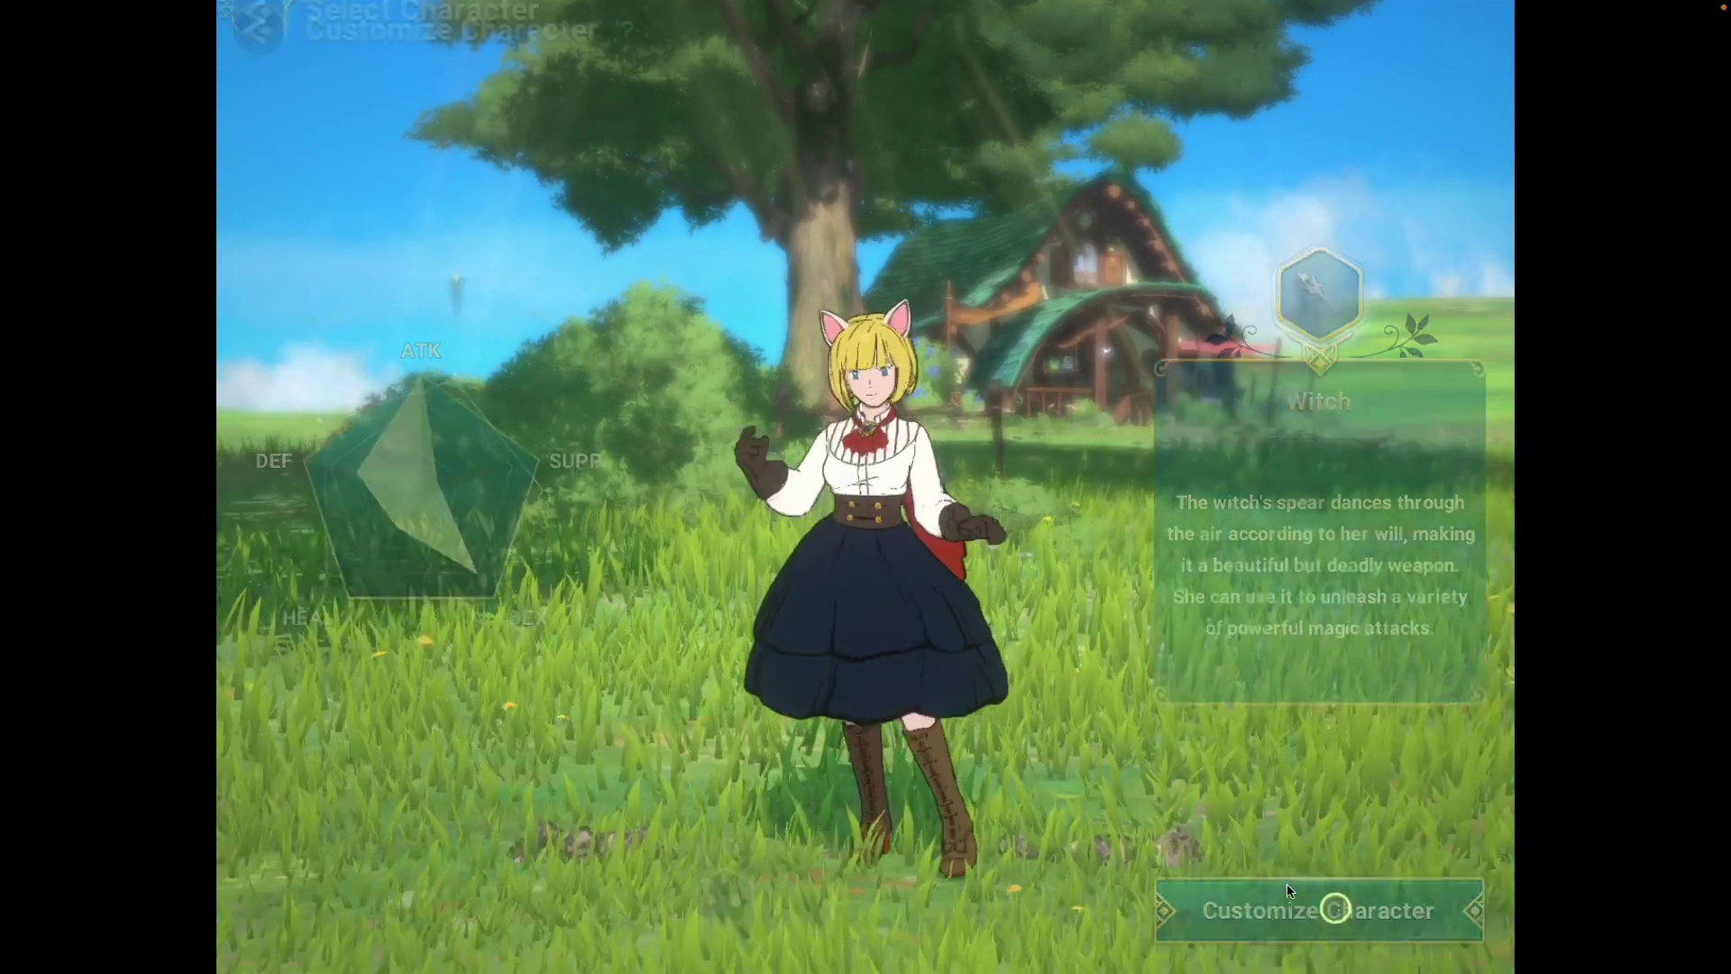
pyautogui.click(1340, 907)
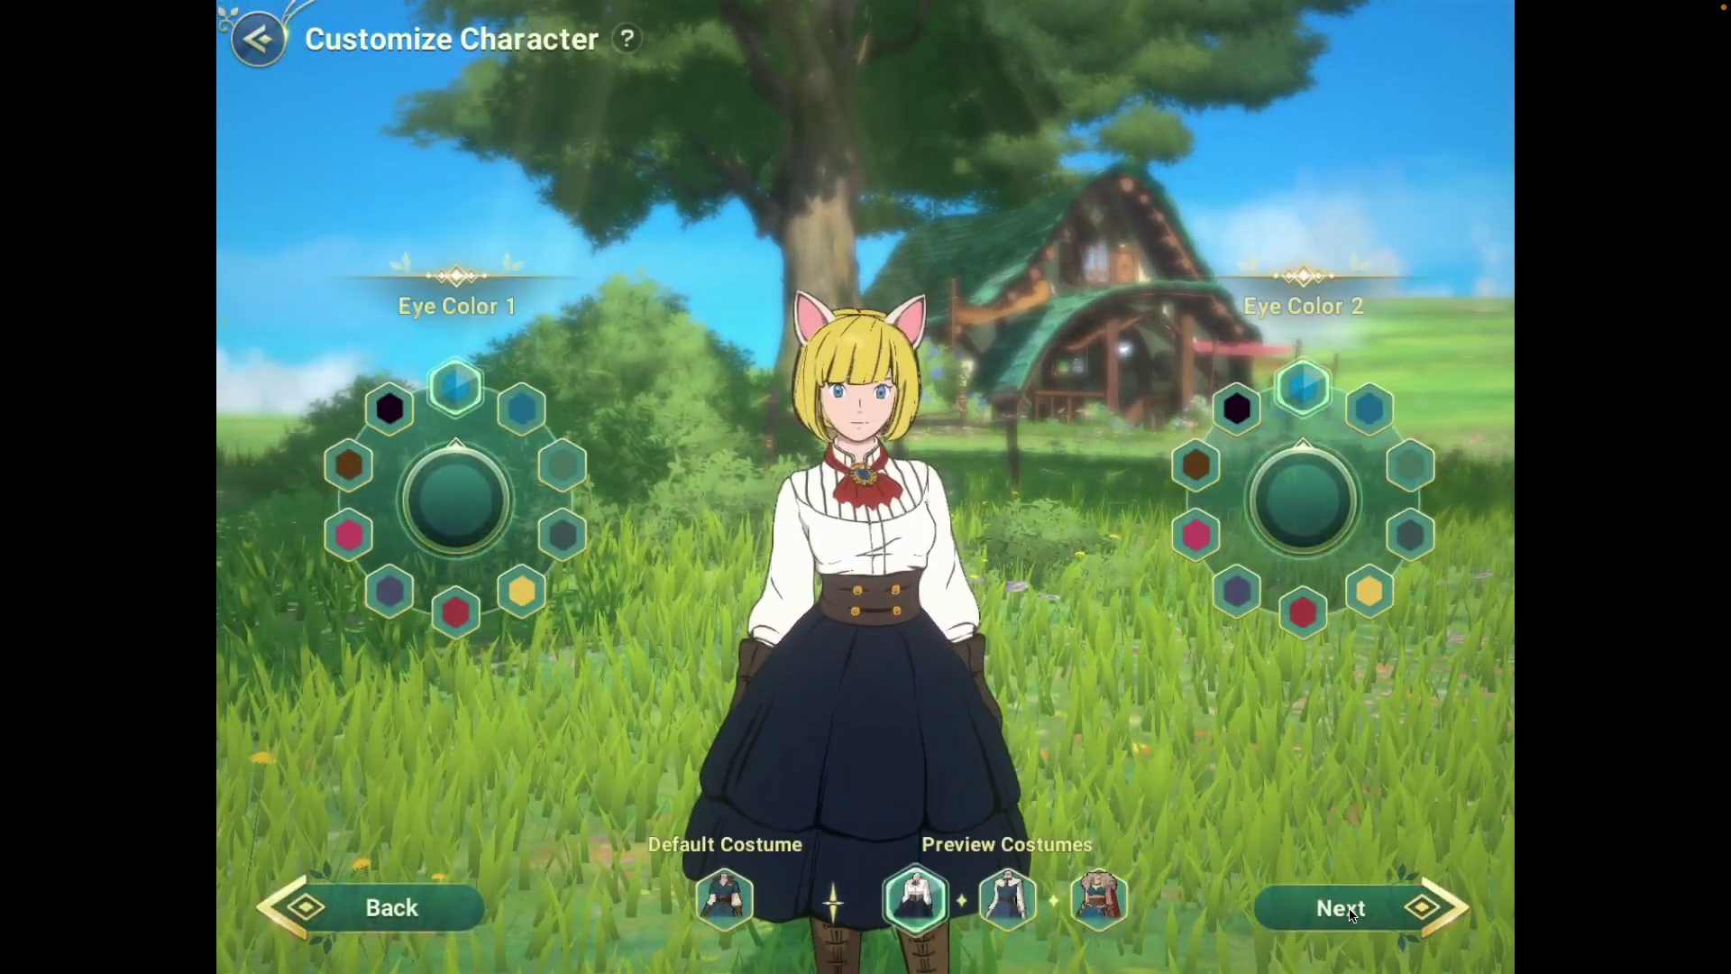
pyautogui.click(1349, 909)
pyautogui.click(1358, 913)
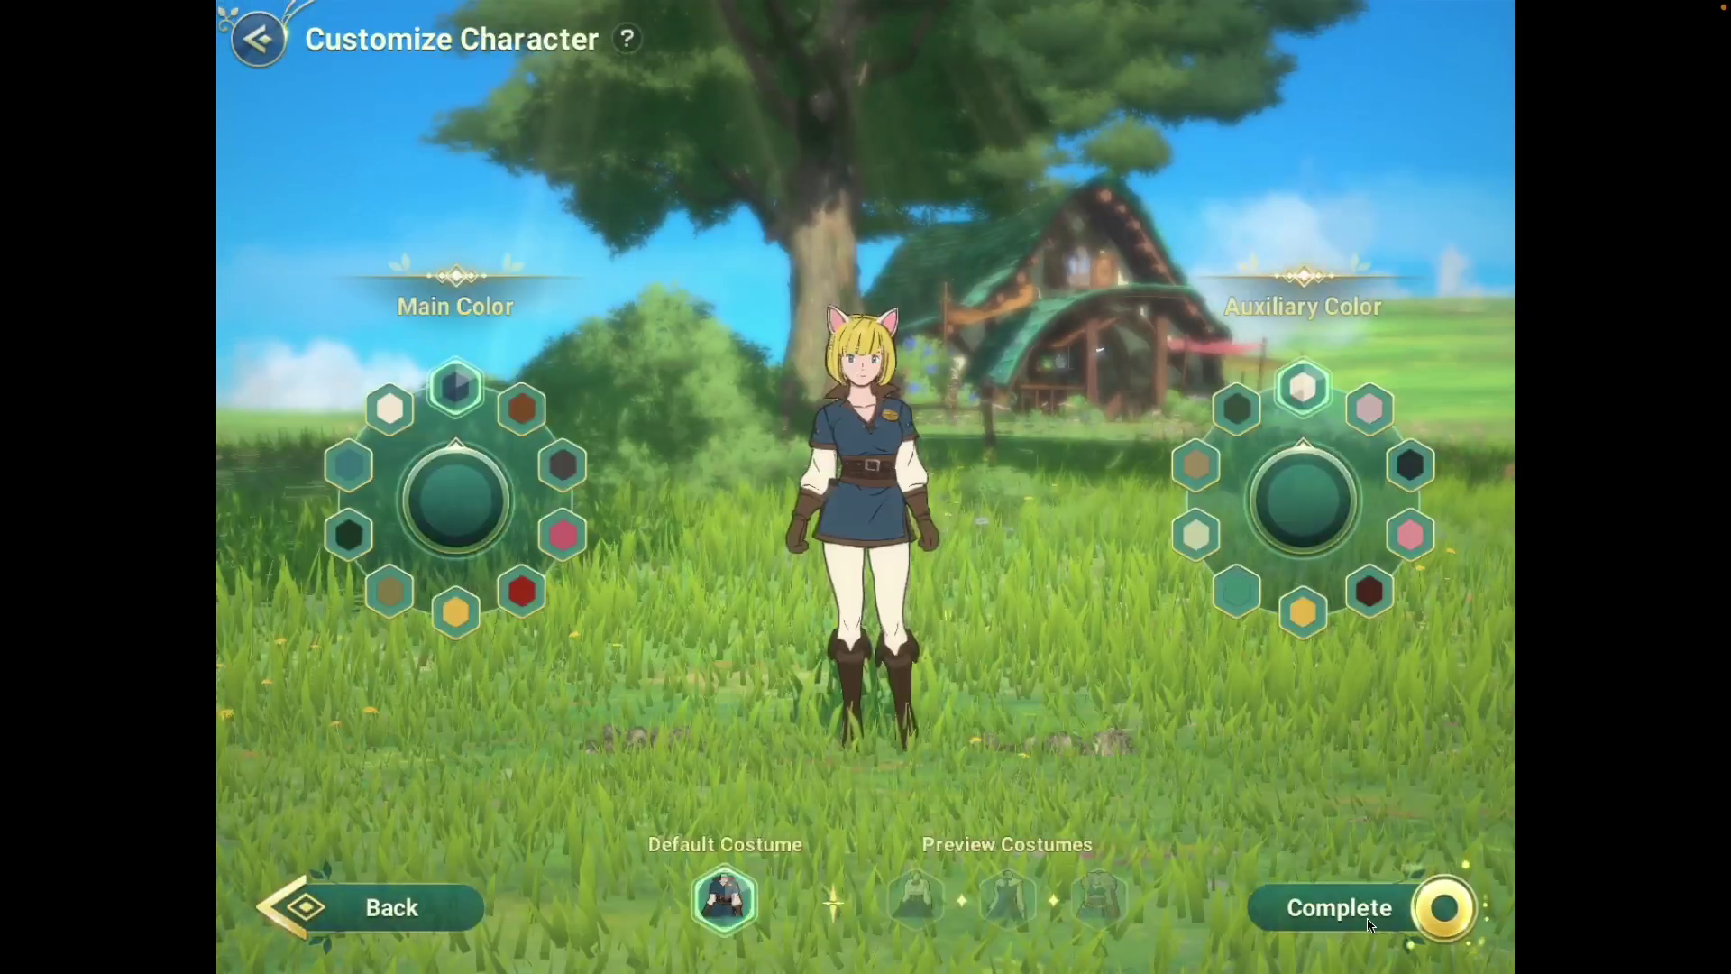
pyautogui.click(1368, 924)
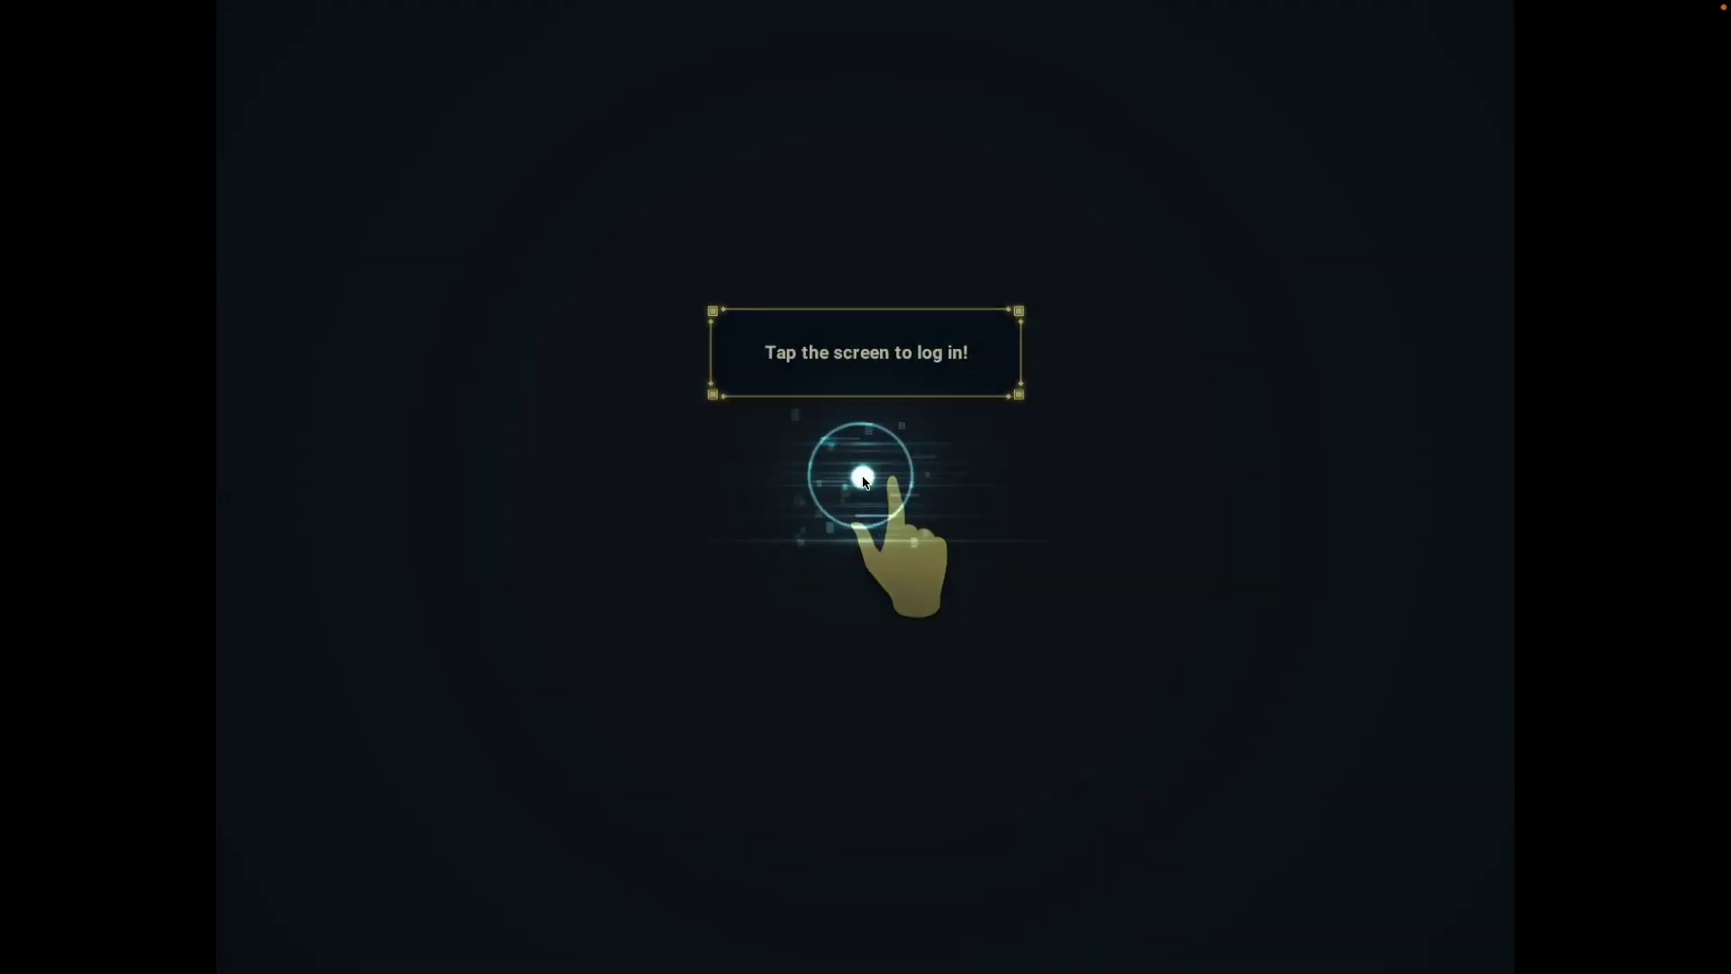
# - Log in to the game world and try moving the character with both the on-screen joystick and the keyboard
pyautogui.click(864, 485)
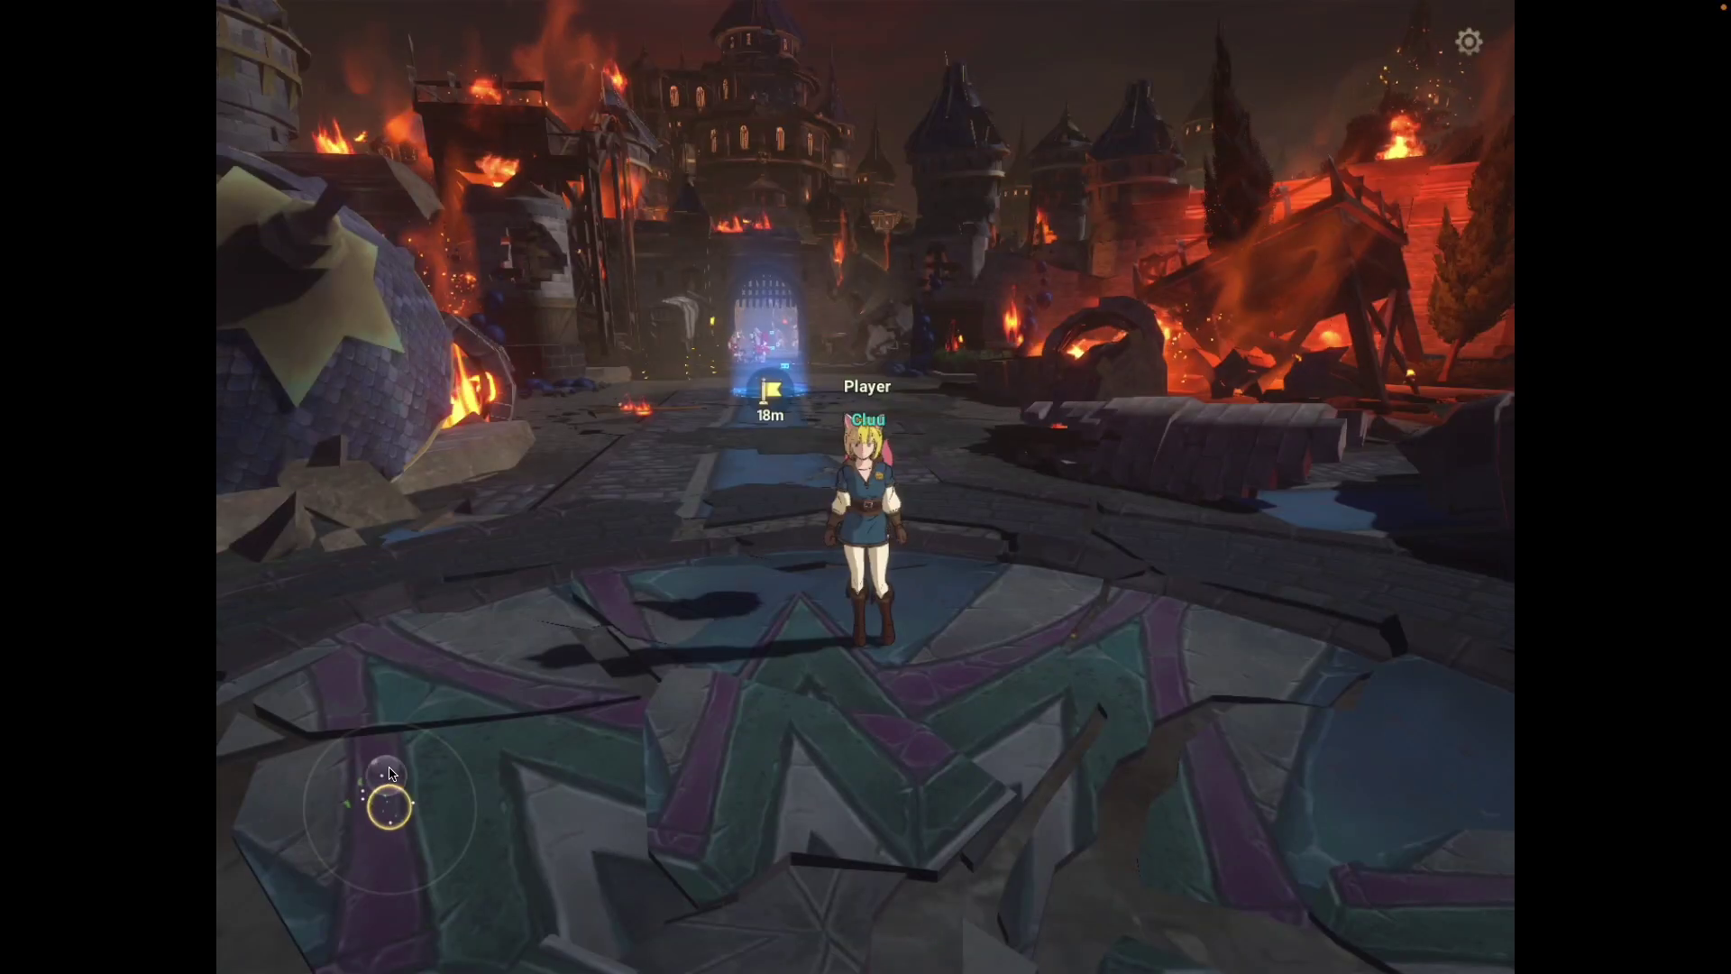
pyautogui.moveTo(388, 805)
pyautogui.mouseDown()
pyautogui.moveTo(421, 835)
pyautogui.moveTo(375, 766)
pyautogui.moveTo(376, 877)
pyautogui.moveTo(328, 785)
pyautogui.moveTo(414, 812)
pyautogui.moveTo(262, 865)
pyautogui.moveTo(388, 888)
pyautogui.mouseUp()
pyautogui.press('a')
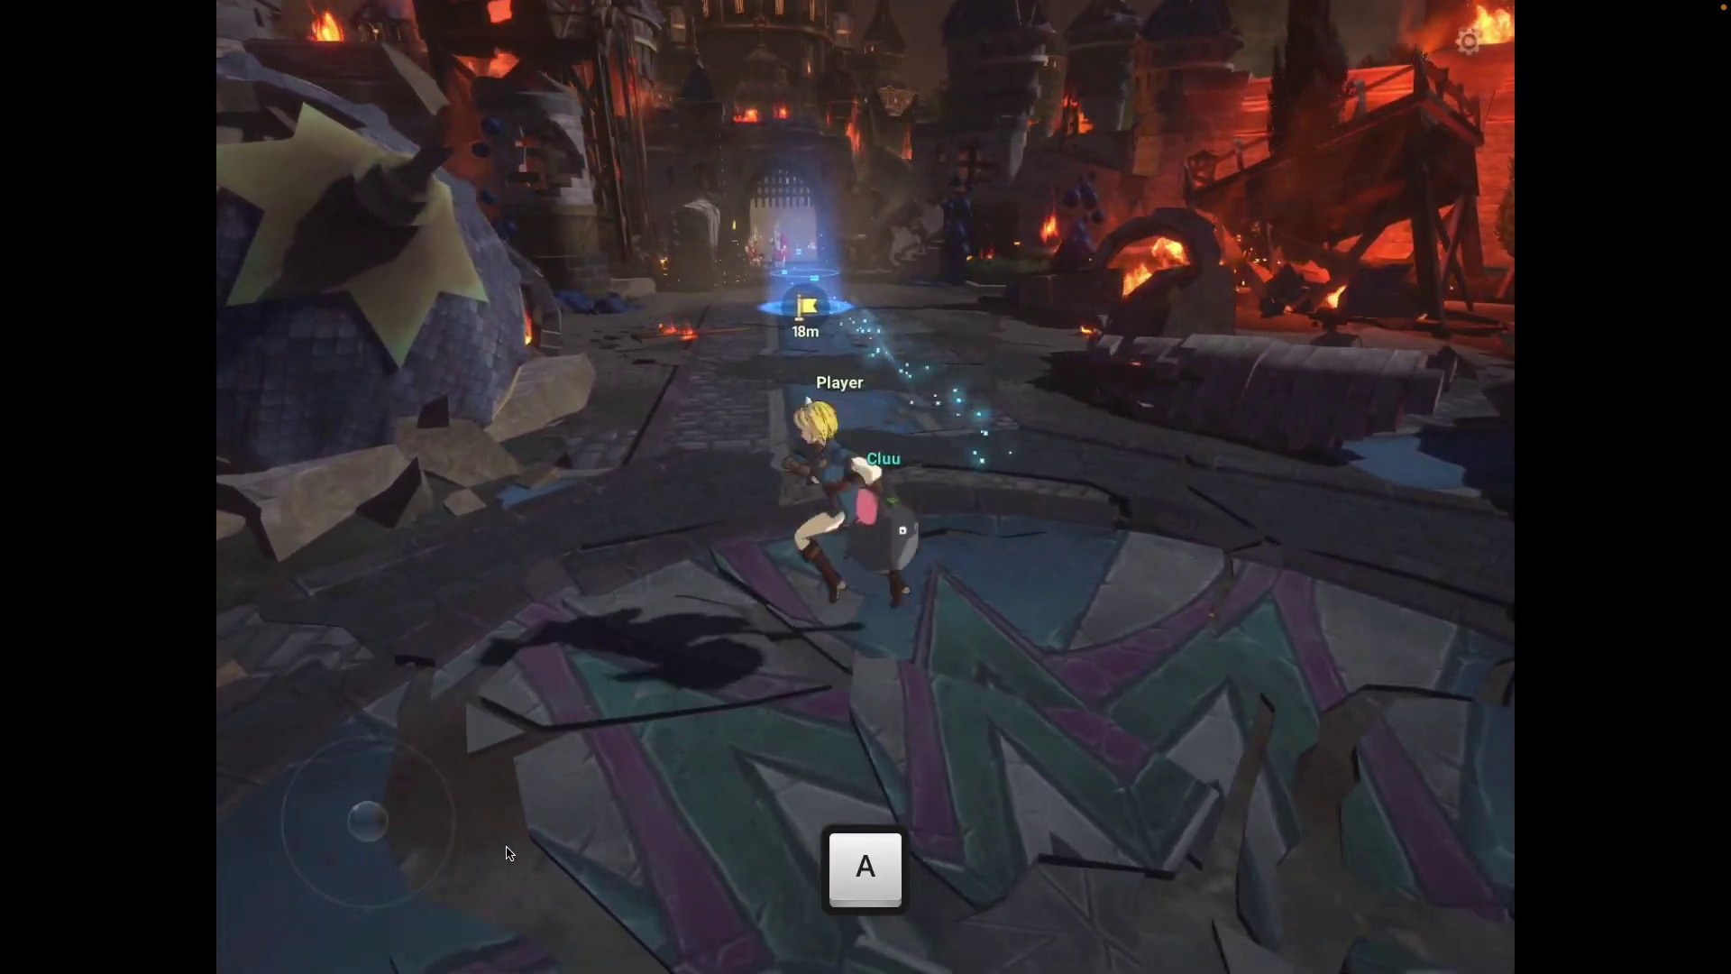
pyautogui.press('d')
pyautogui.press('w')
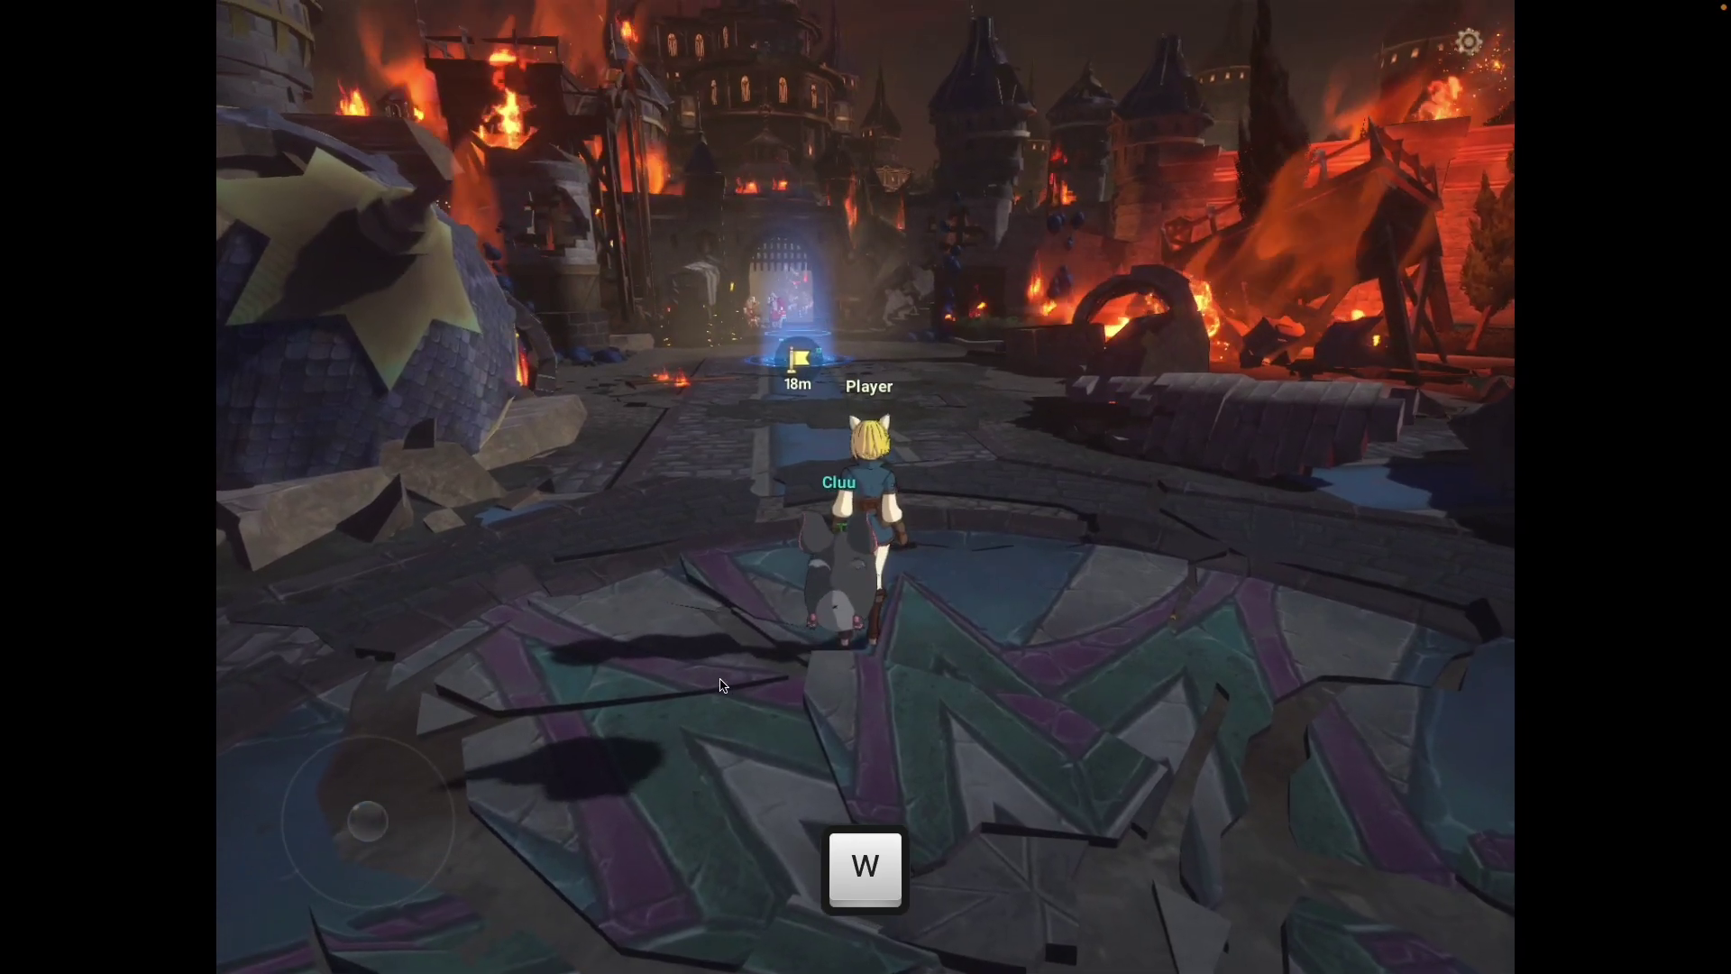
pyautogui.press('a')
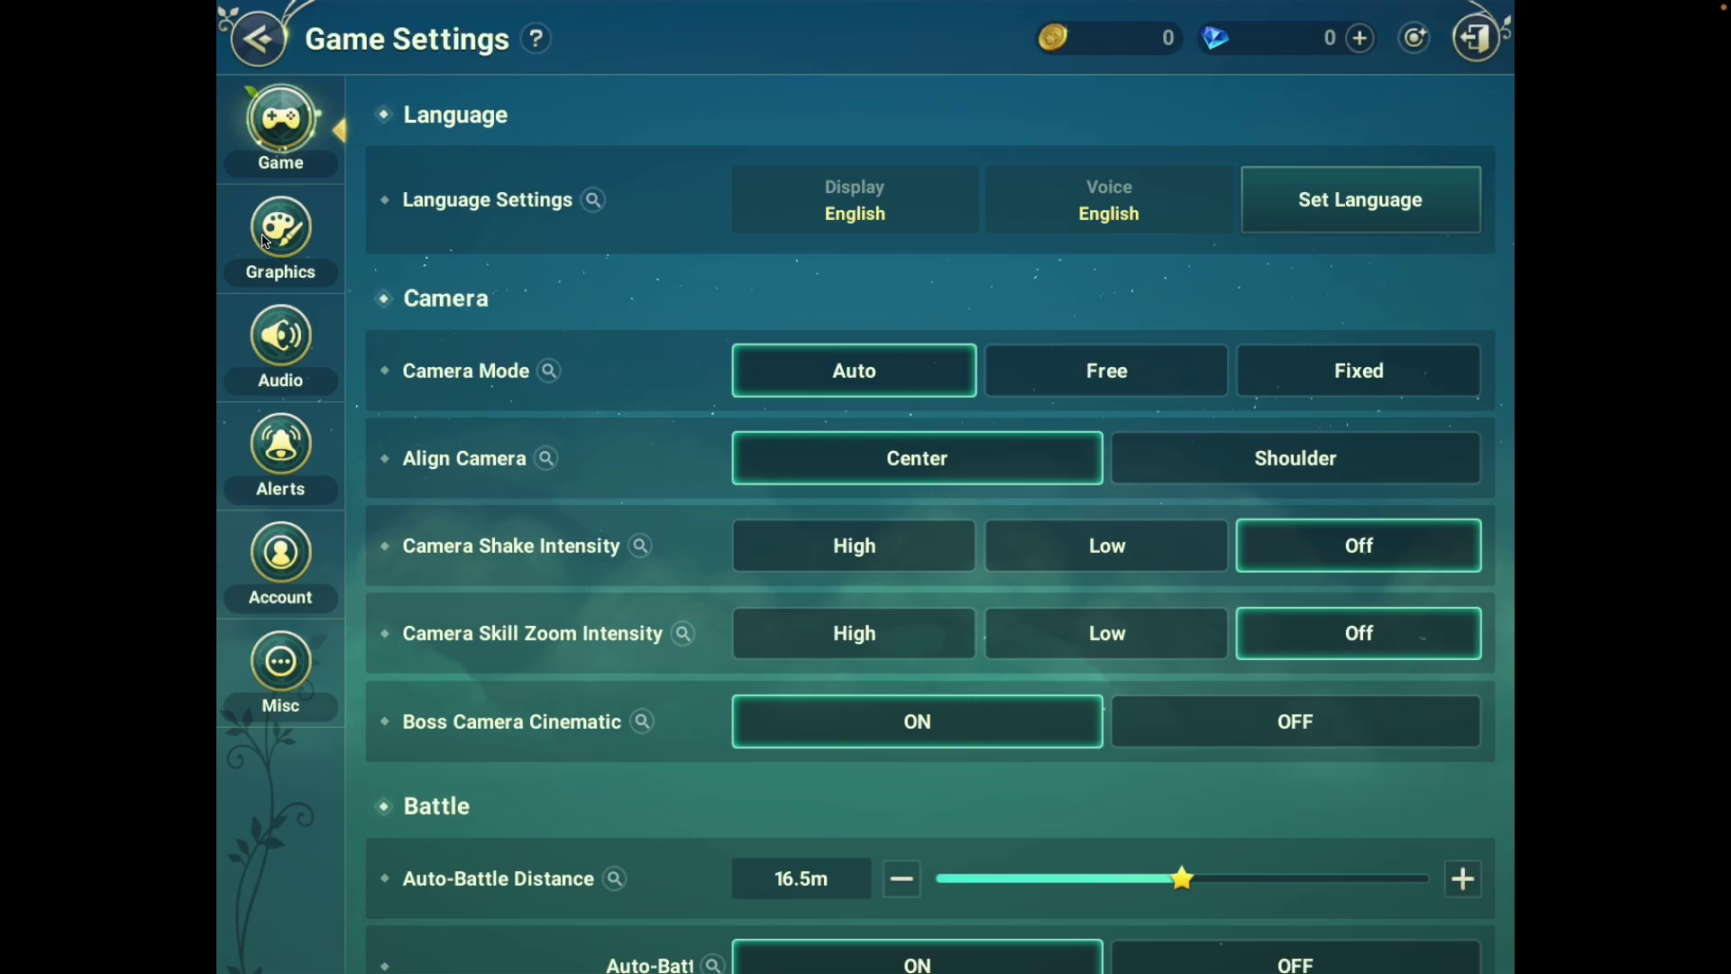
# - In the graphics settings, turn on Advanced Settings and set Anti-aliasing to FXAA
pyautogui.click(274, 233)
pyautogui.click(913, 280)
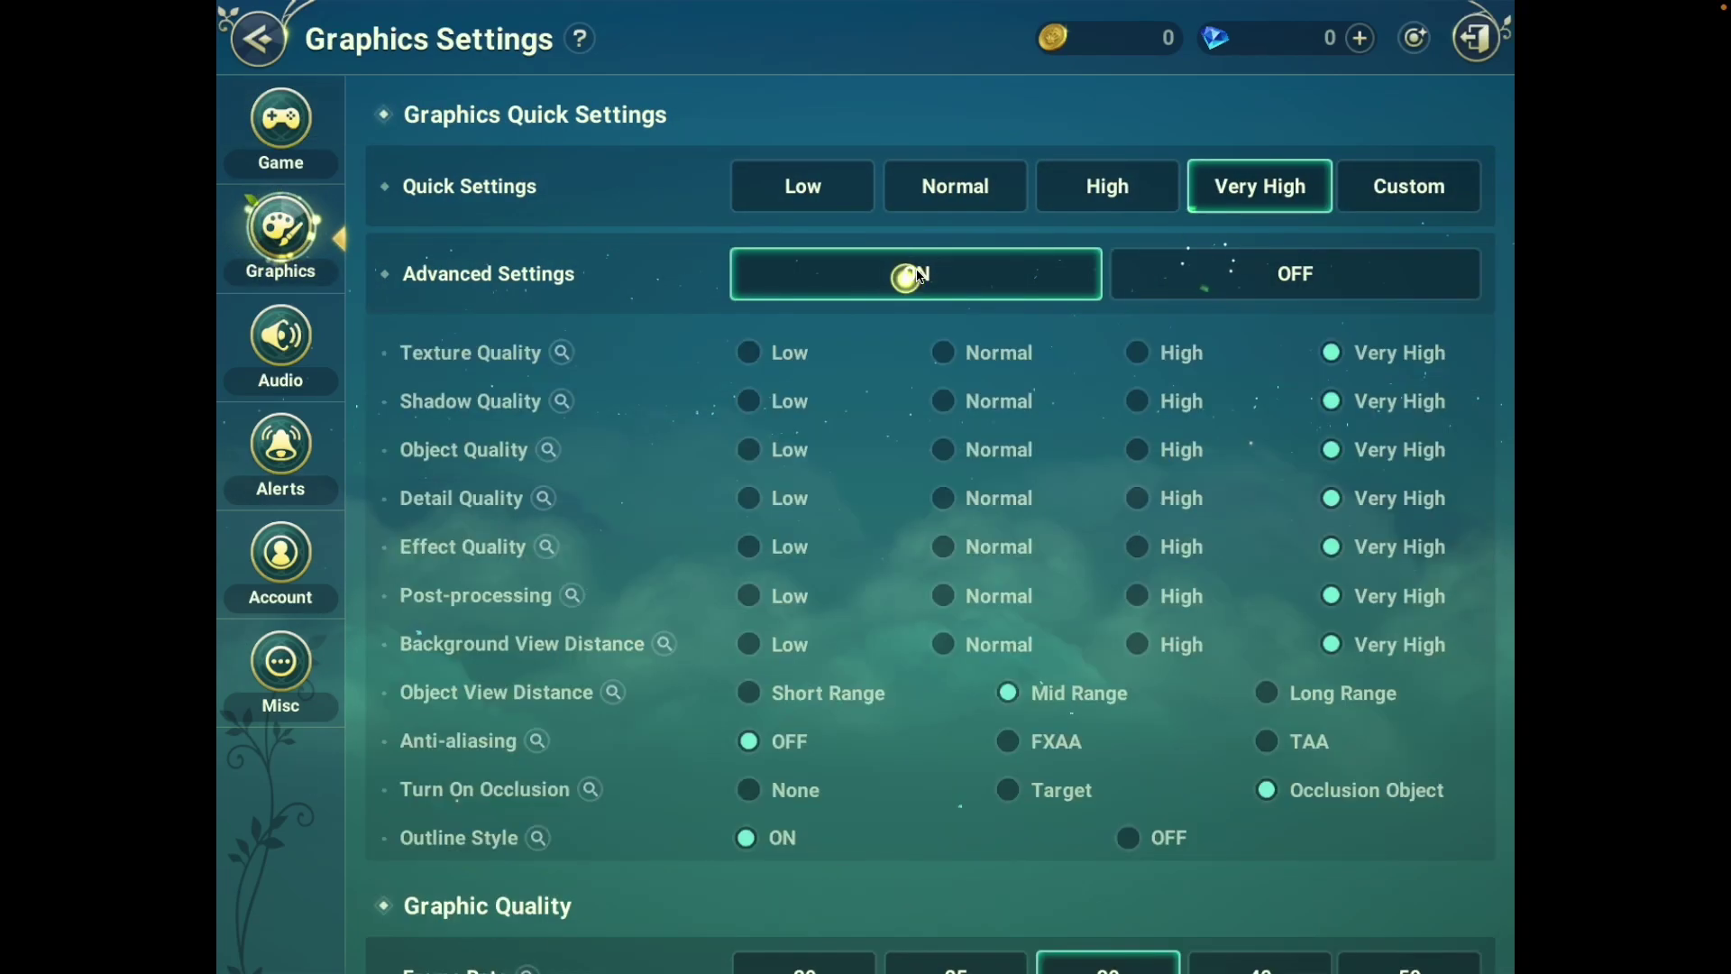
pyautogui.scroll(-2, 1224, 681)
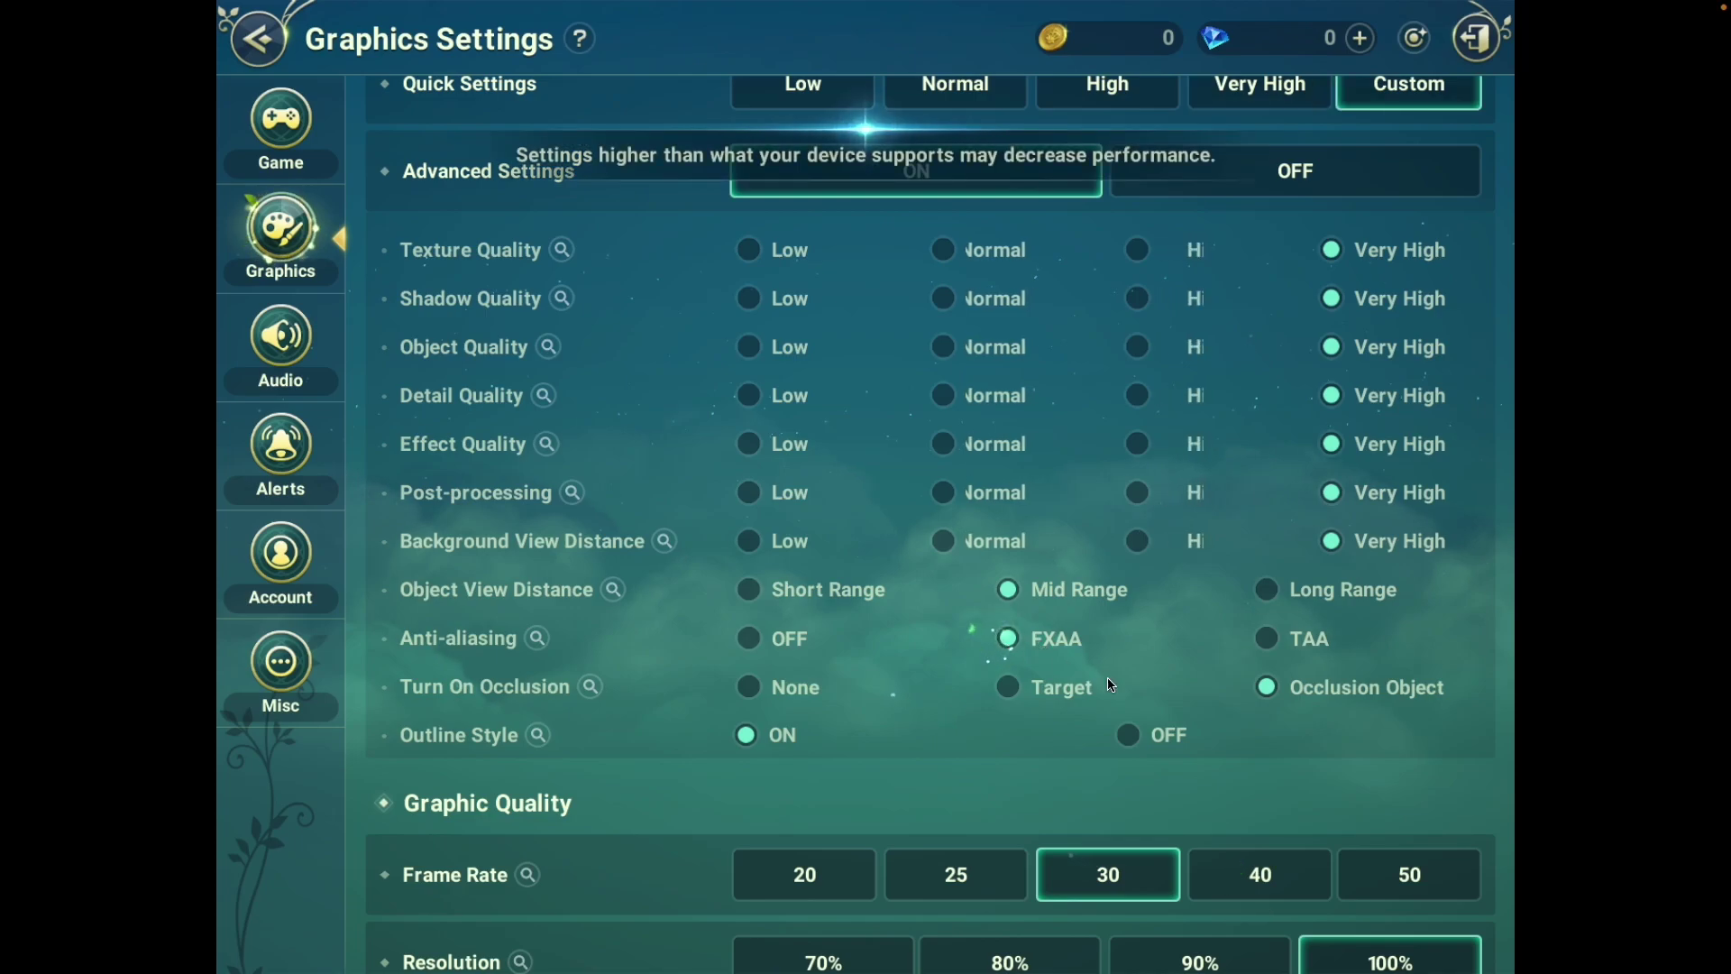
# - Set the Frame Rate to 50 under Graphic Quality and switch to the Game settings page
pyautogui.scroll(-5, 1286, 781)
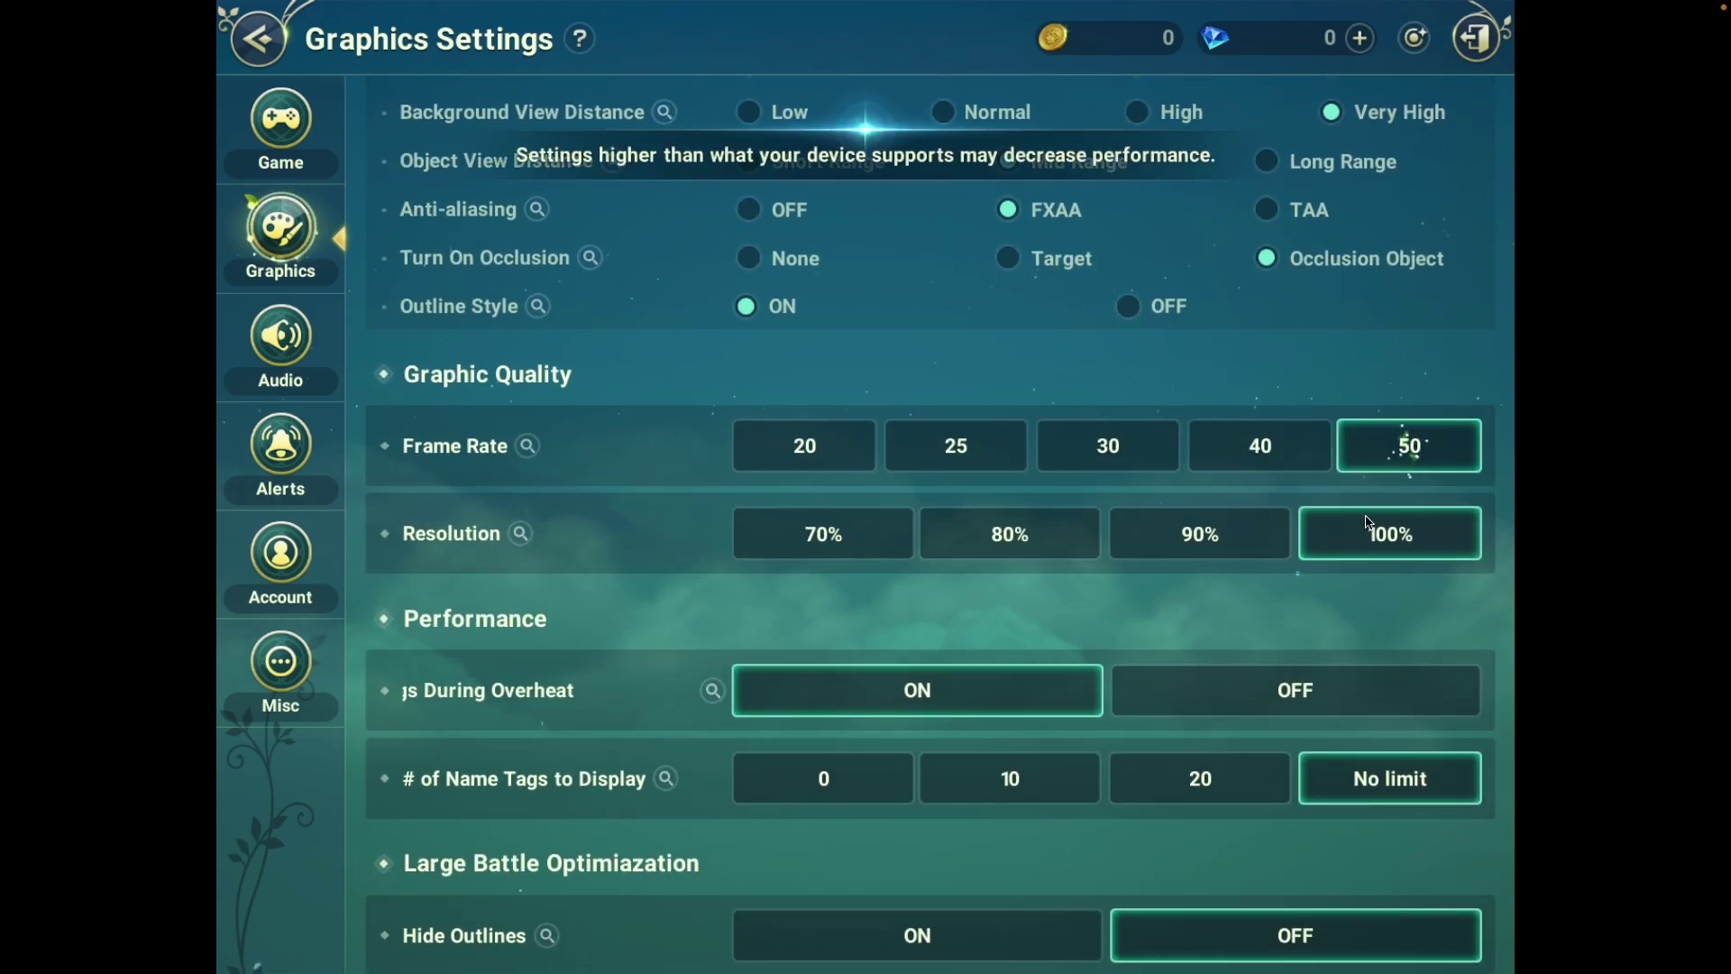
pyautogui.scroll(-1, 1199, 649)
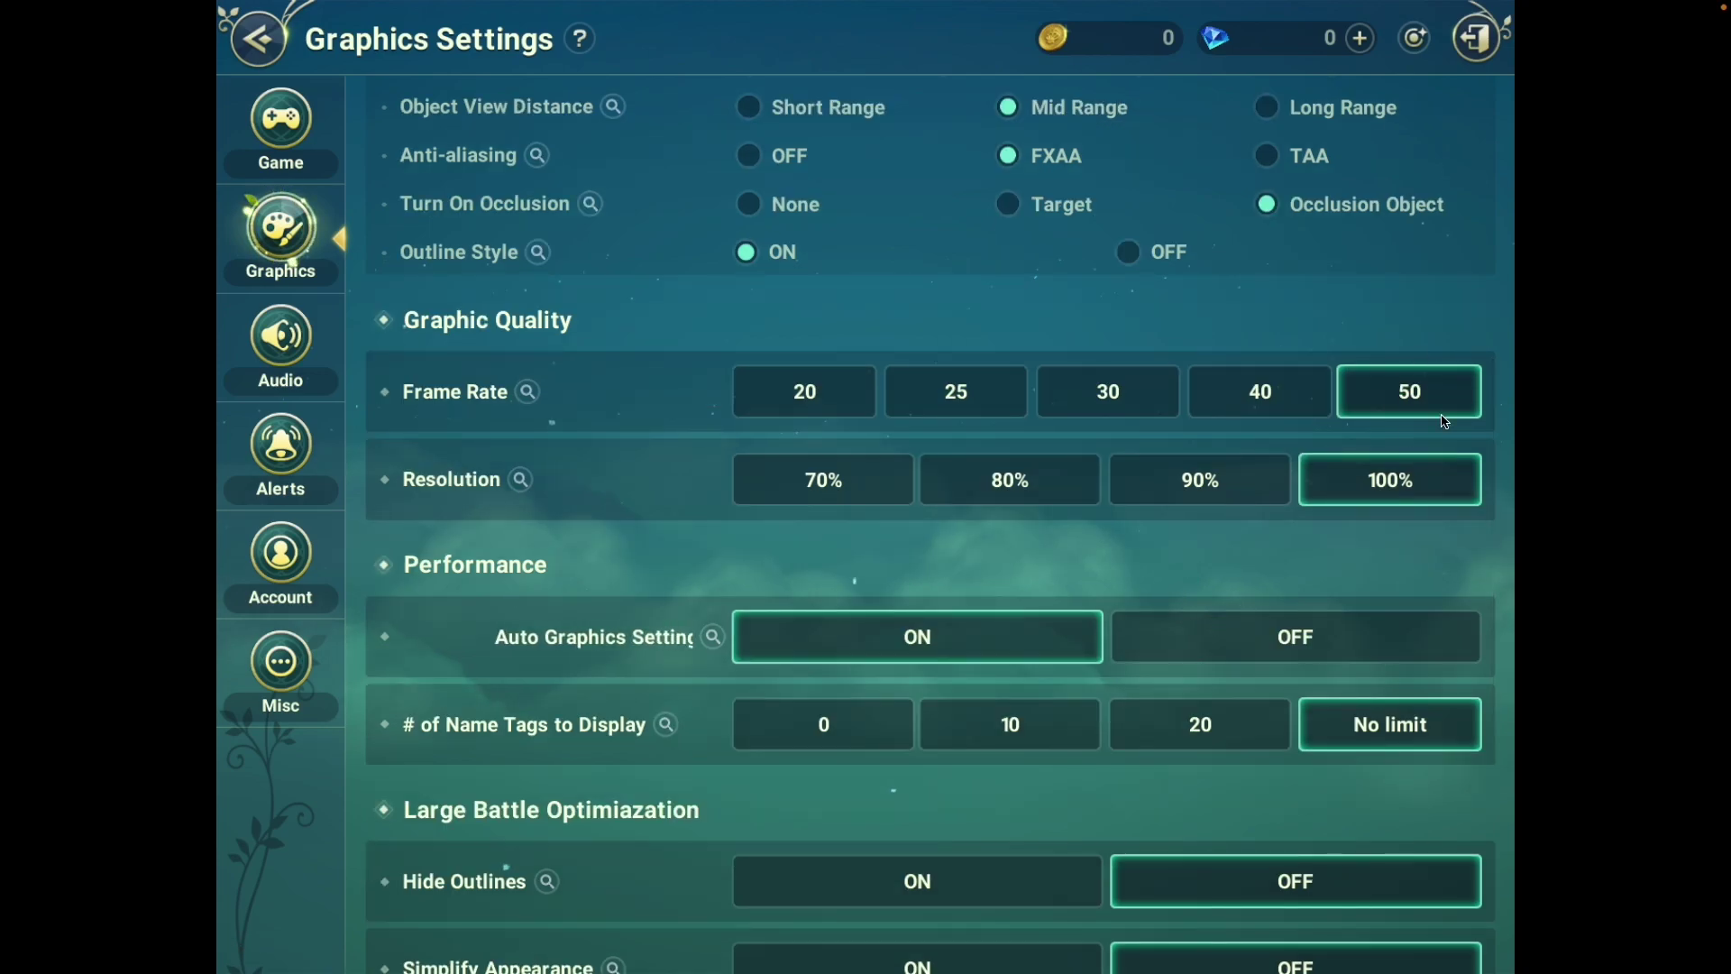
pyautogui.moveTo(1355, 559); pyautogui.dragTo(1344, 370)
pyautogui.moveTo(1091, 414); pyautogui.dragTo(1078, 321)
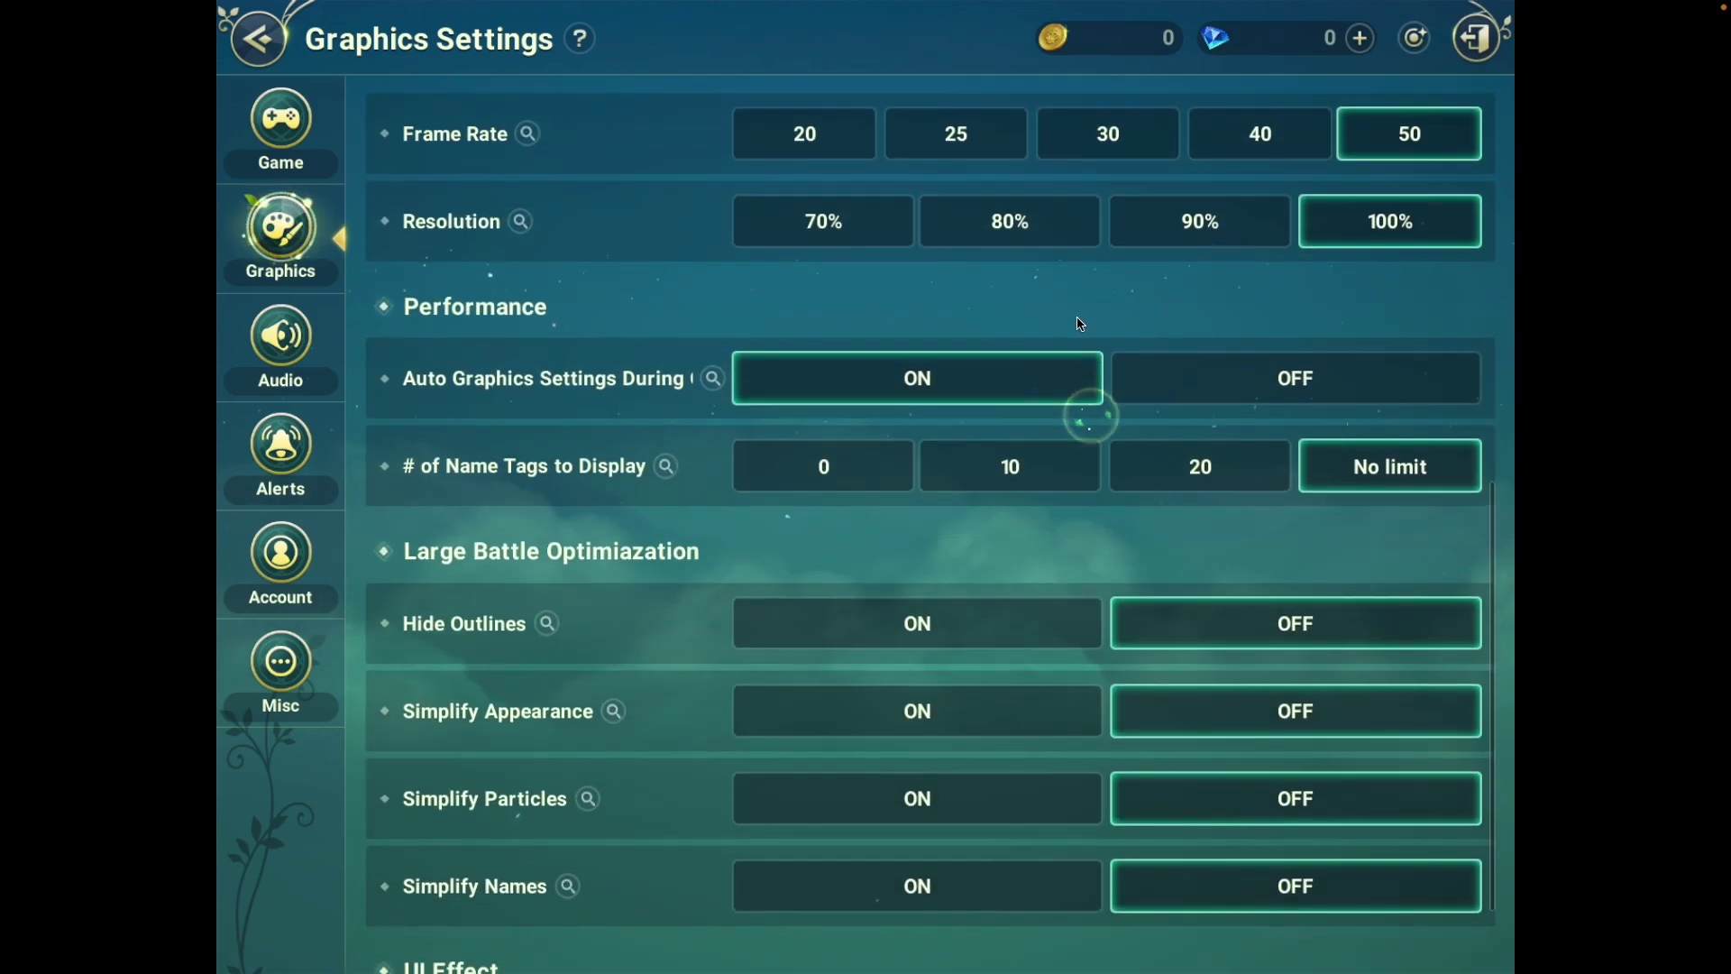
pyautogui.scroll(10, 1070, 572)
pyautogui.click(283, 135)
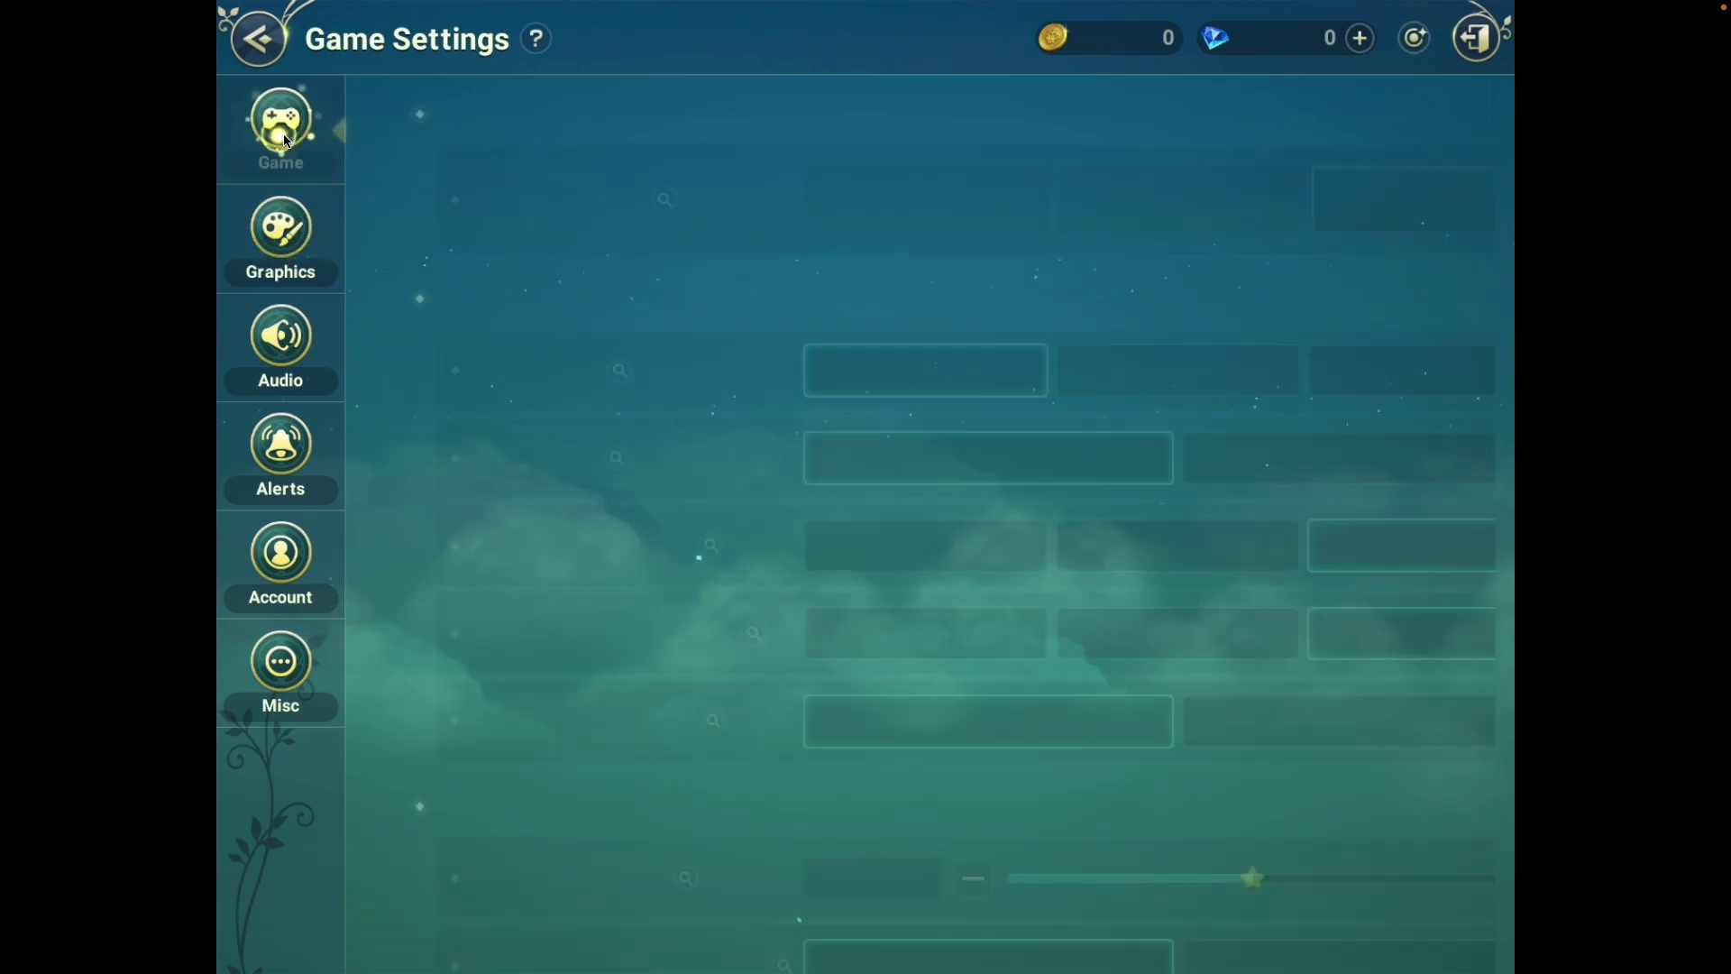
# - Try moving the character with the keyboard and rotating the camera around her in the game world
pyautogui.press('d')
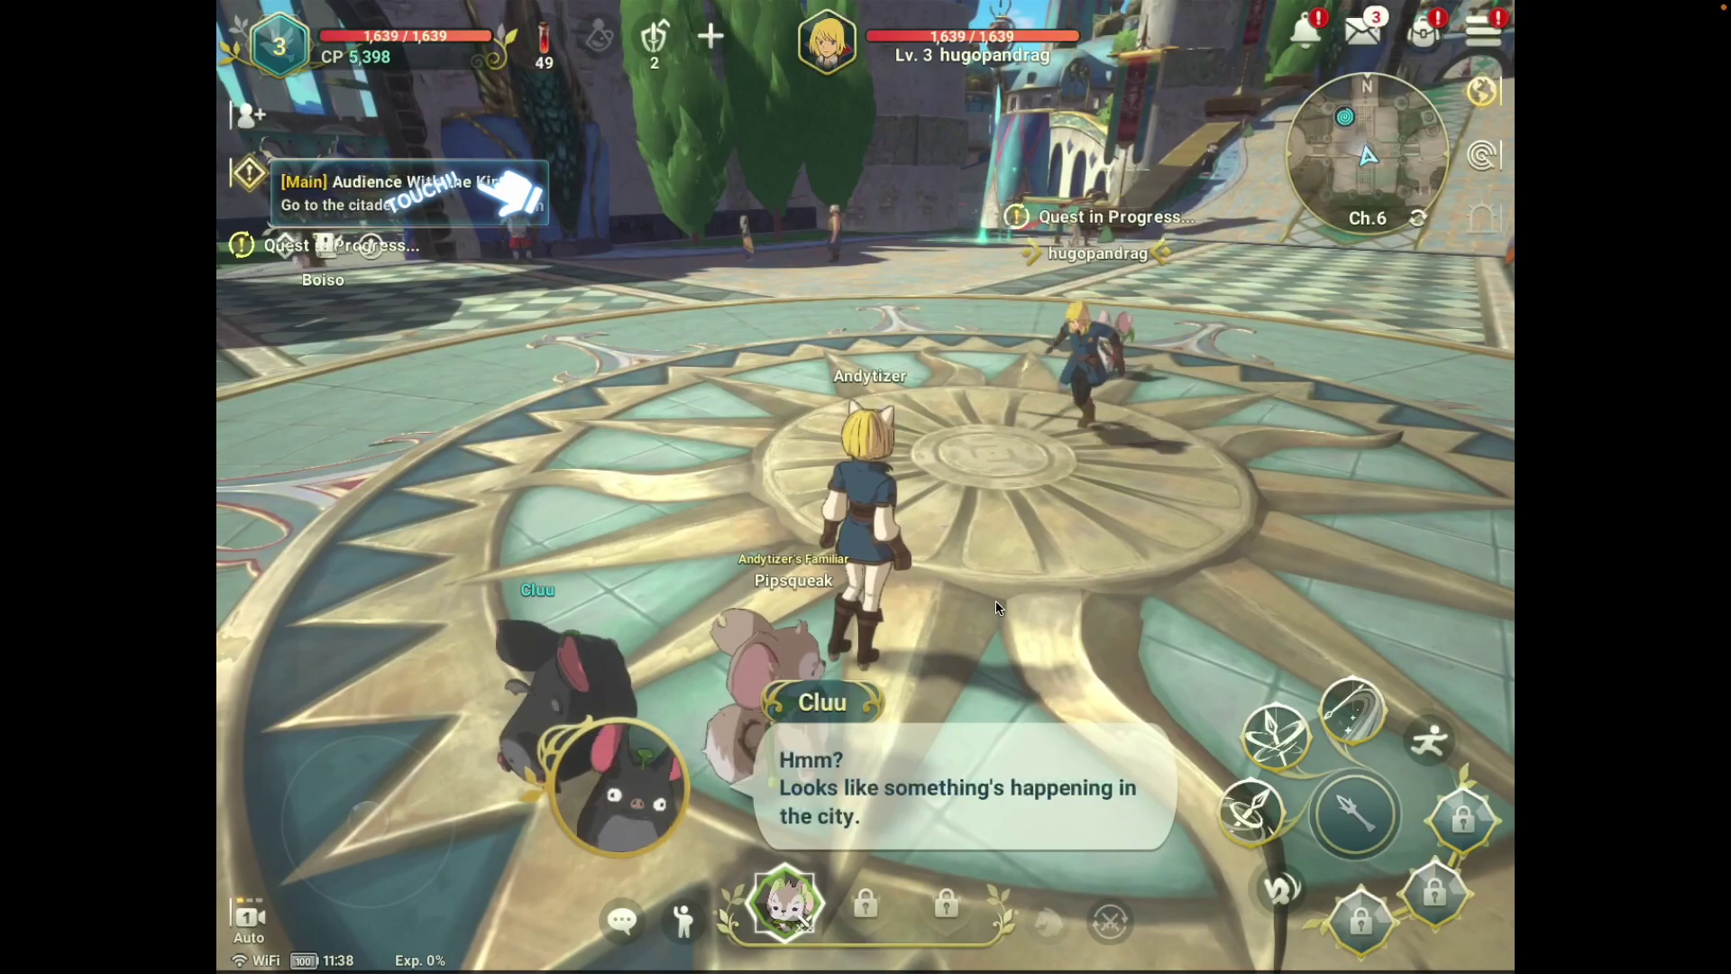
pyautogui.press('alt')
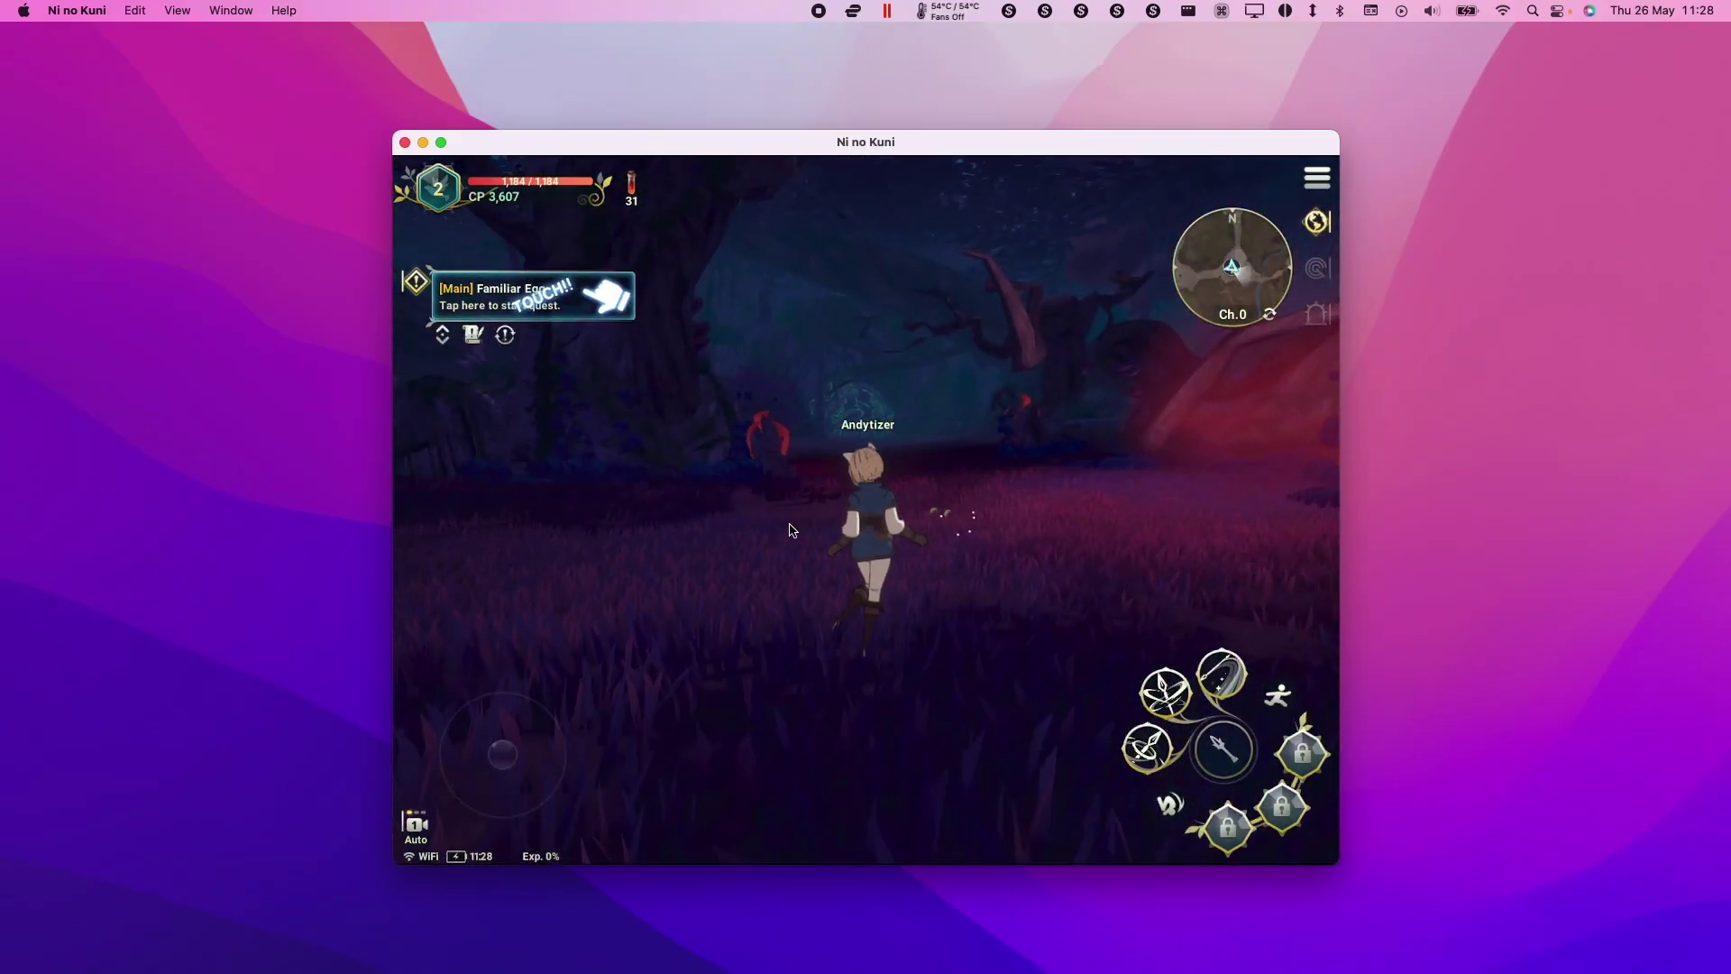
pyautogui.moveTo(684, 530); pyautogui.dragTo(525, 532)
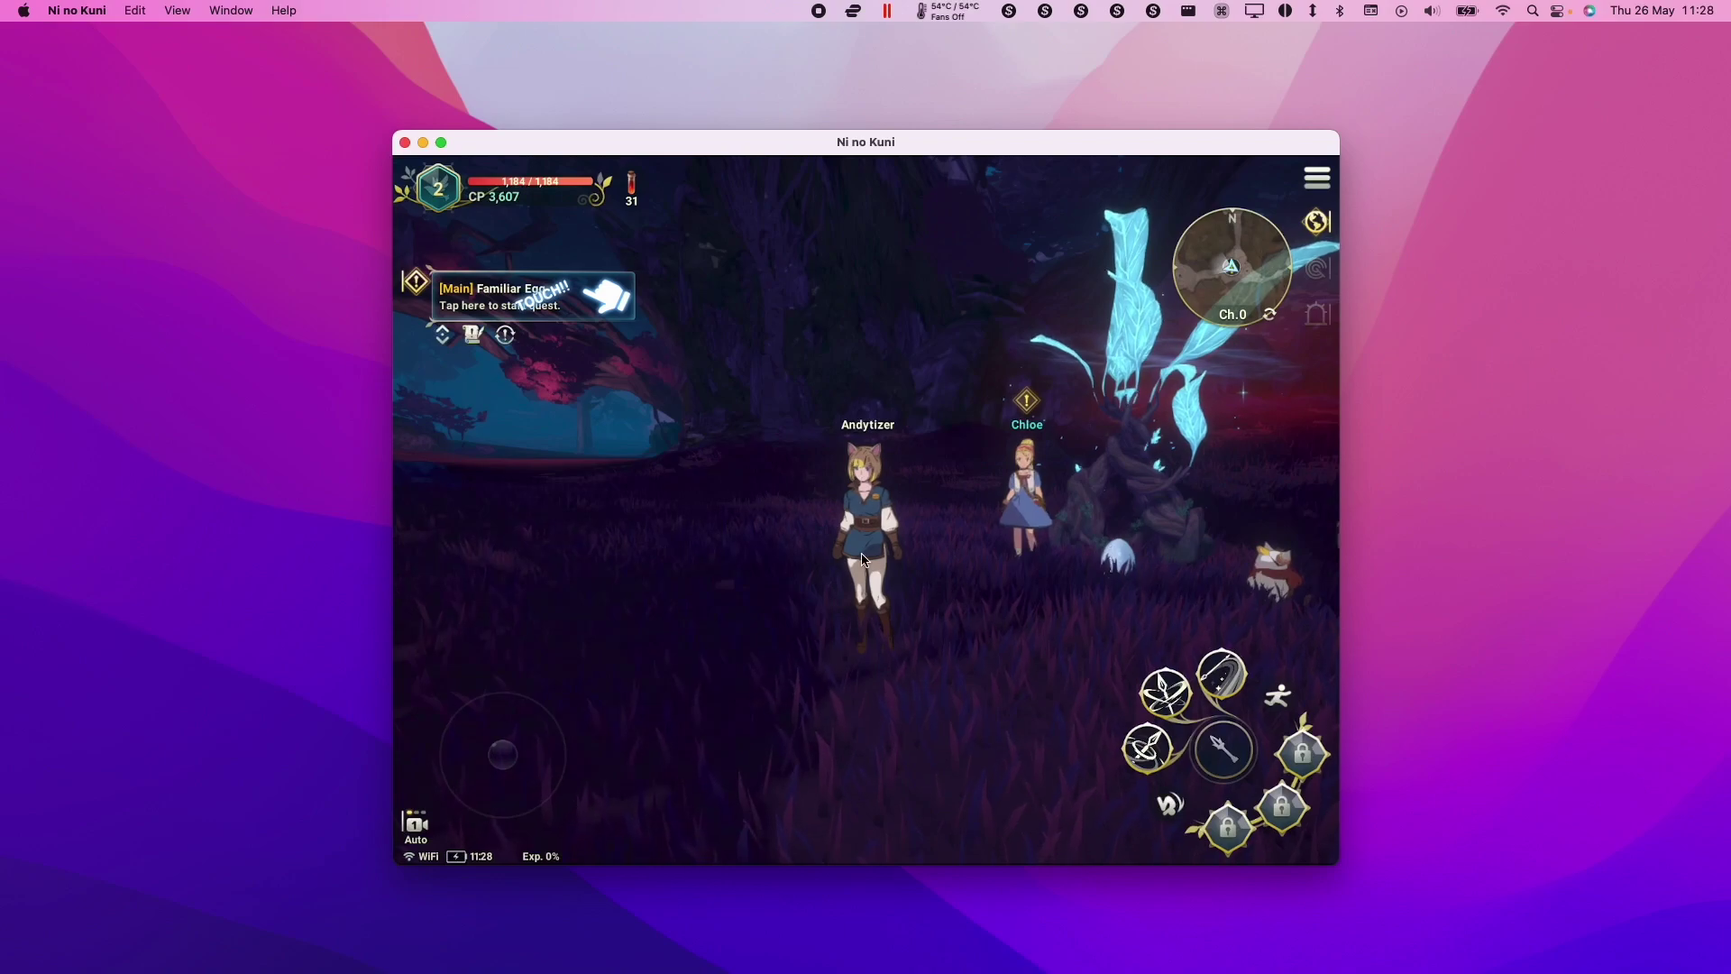